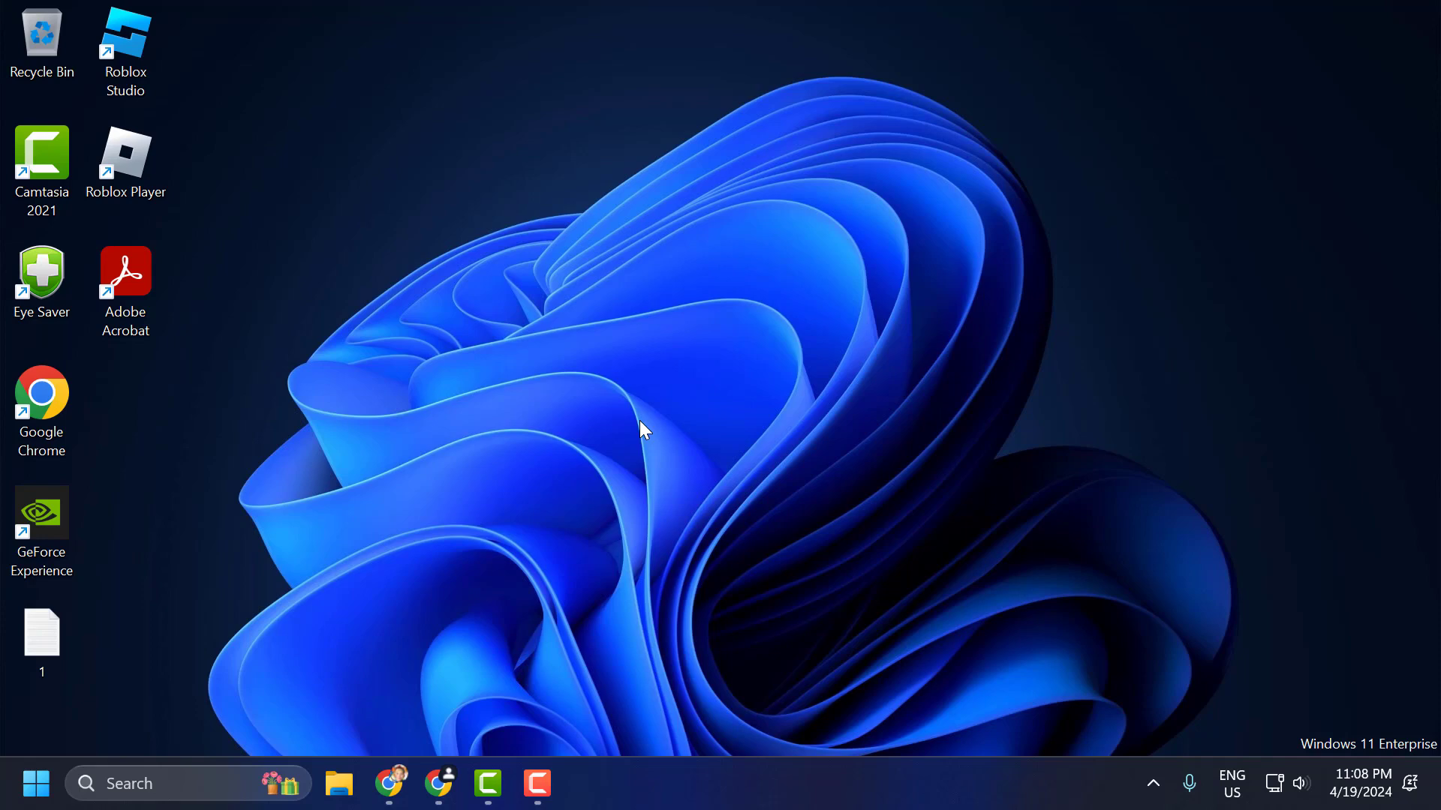
# Switch to Google Chrome and open its settings
pyautogui.click(389, 783)
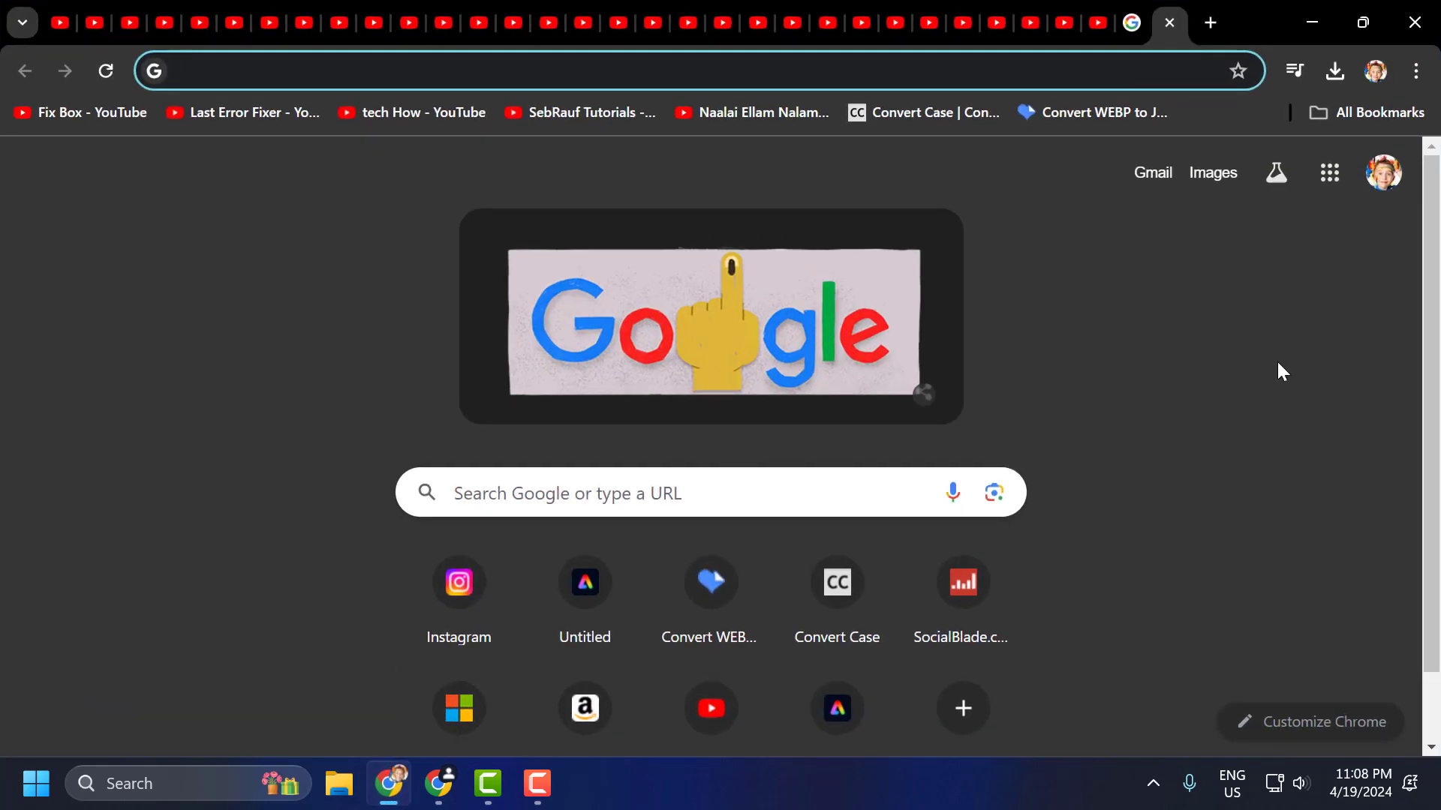
pyautogui.click(1416, 70)
pyautogui.scroll(-3, 1208, 442)
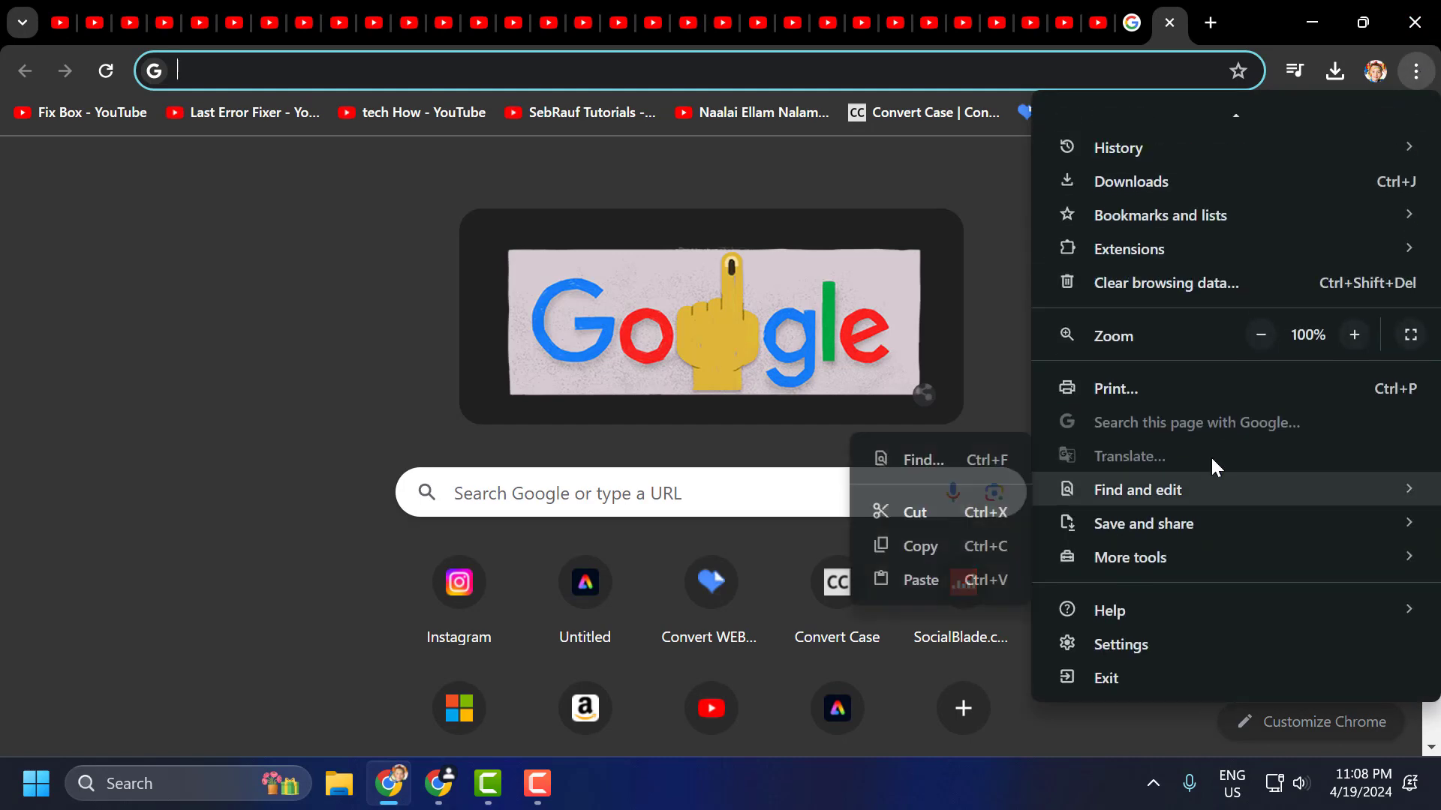
pyautogui.click(1168, 655)
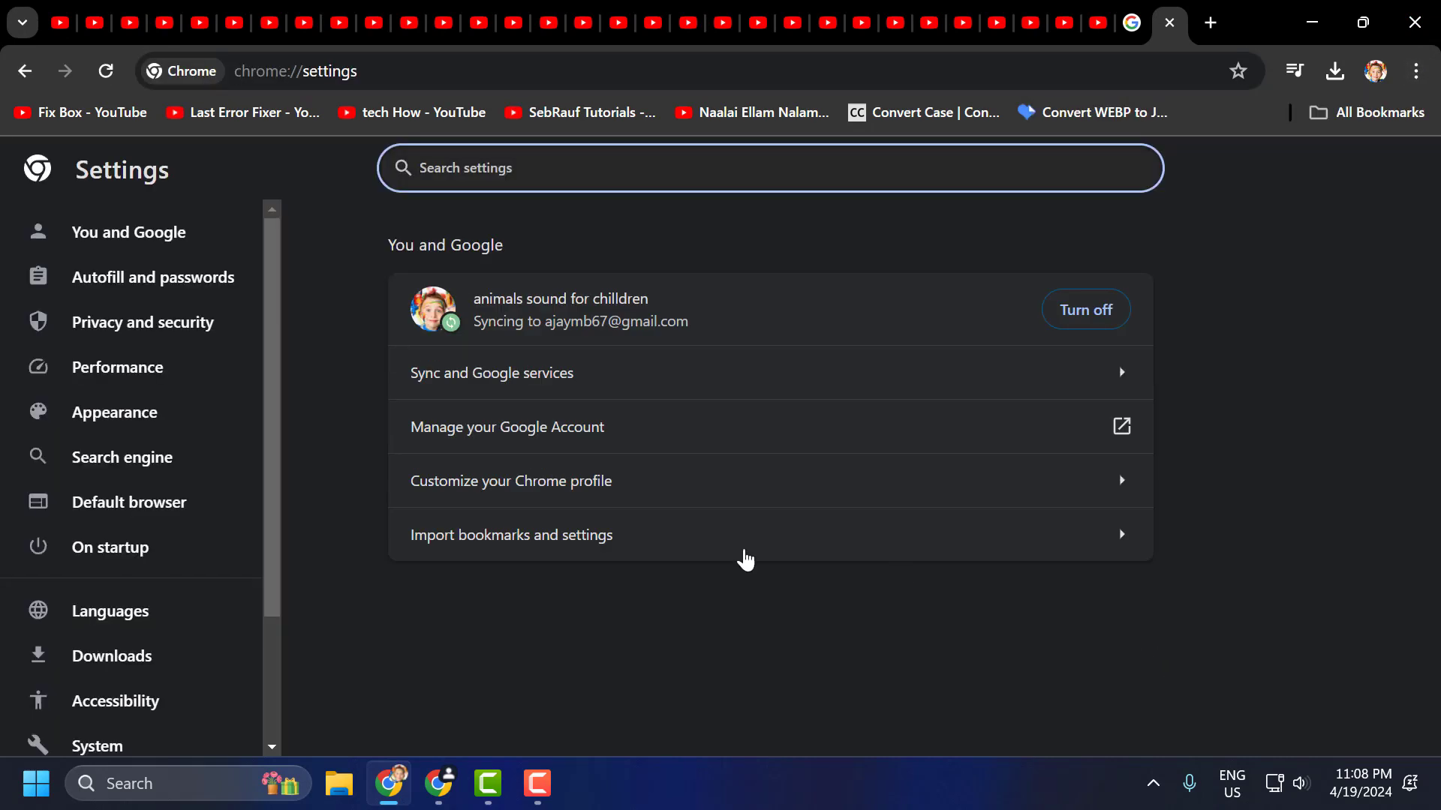
# In the privacy and security settings, go through Third-party cookies to the list of all site data and permissions
pyautogui.click(112, 339)
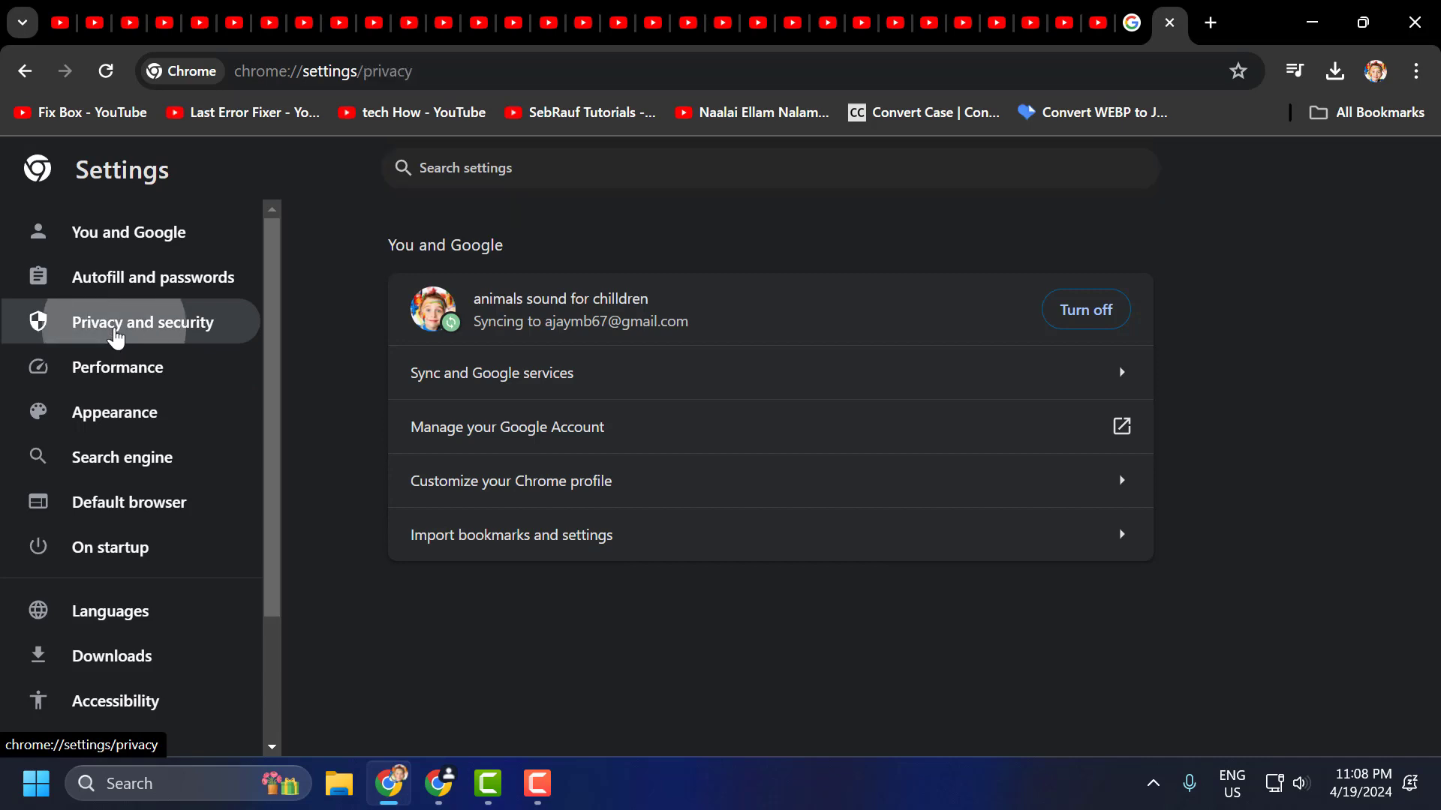
pyautogui.scroll(-1, 600, 501)
pyautogui.scroll(-5, 598, 501)
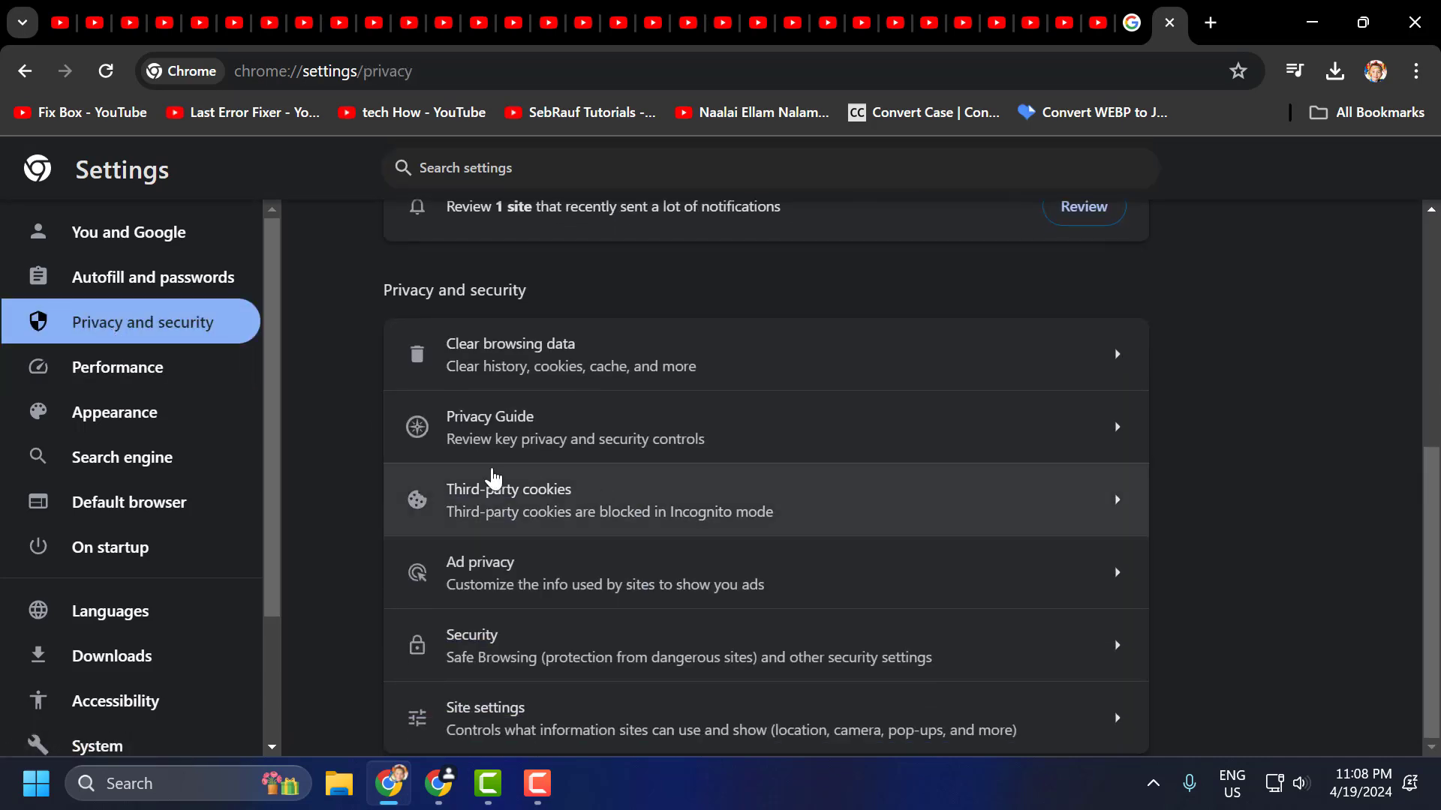
pyautogui.click(655, 514)
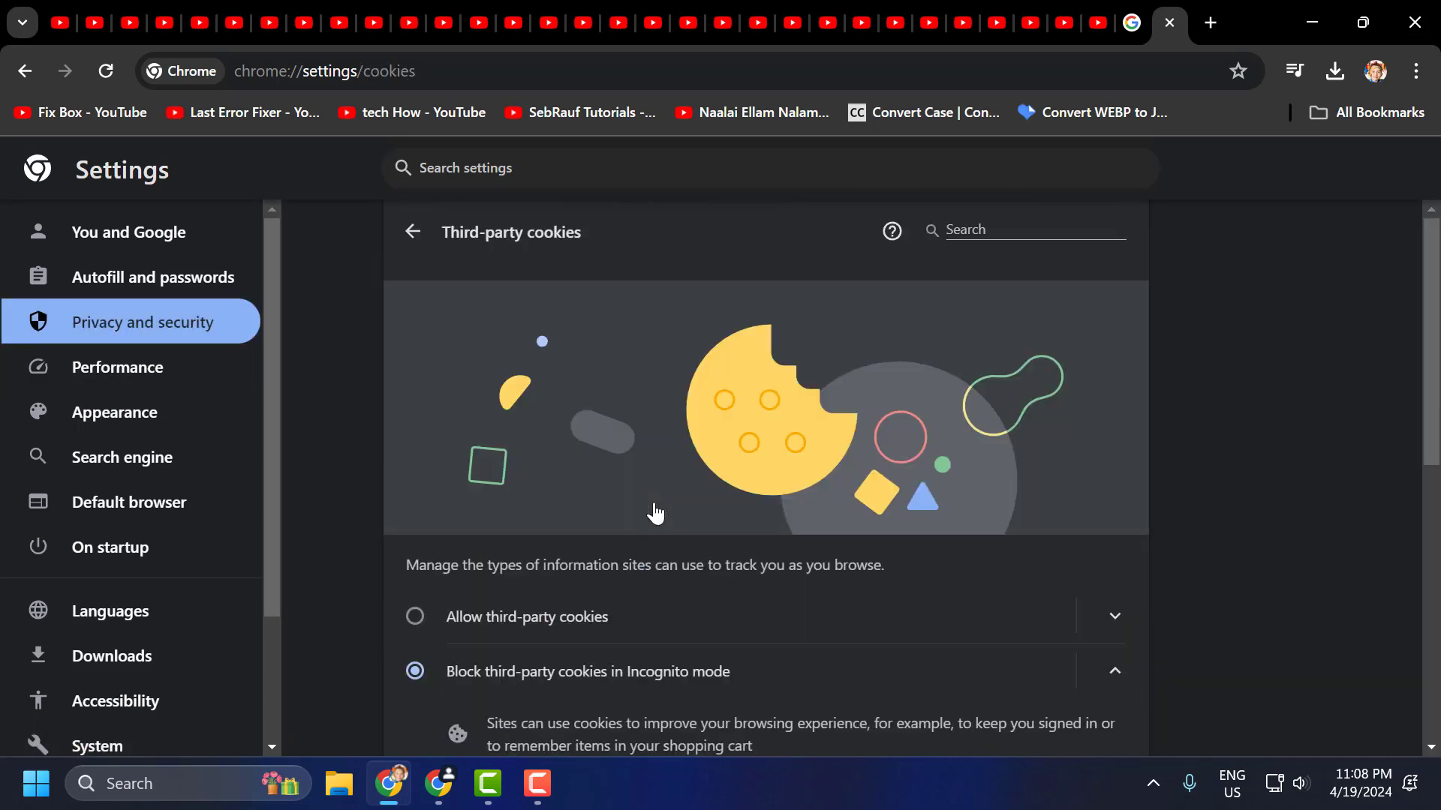
pyautogui.scroll(-7, 590, 495)
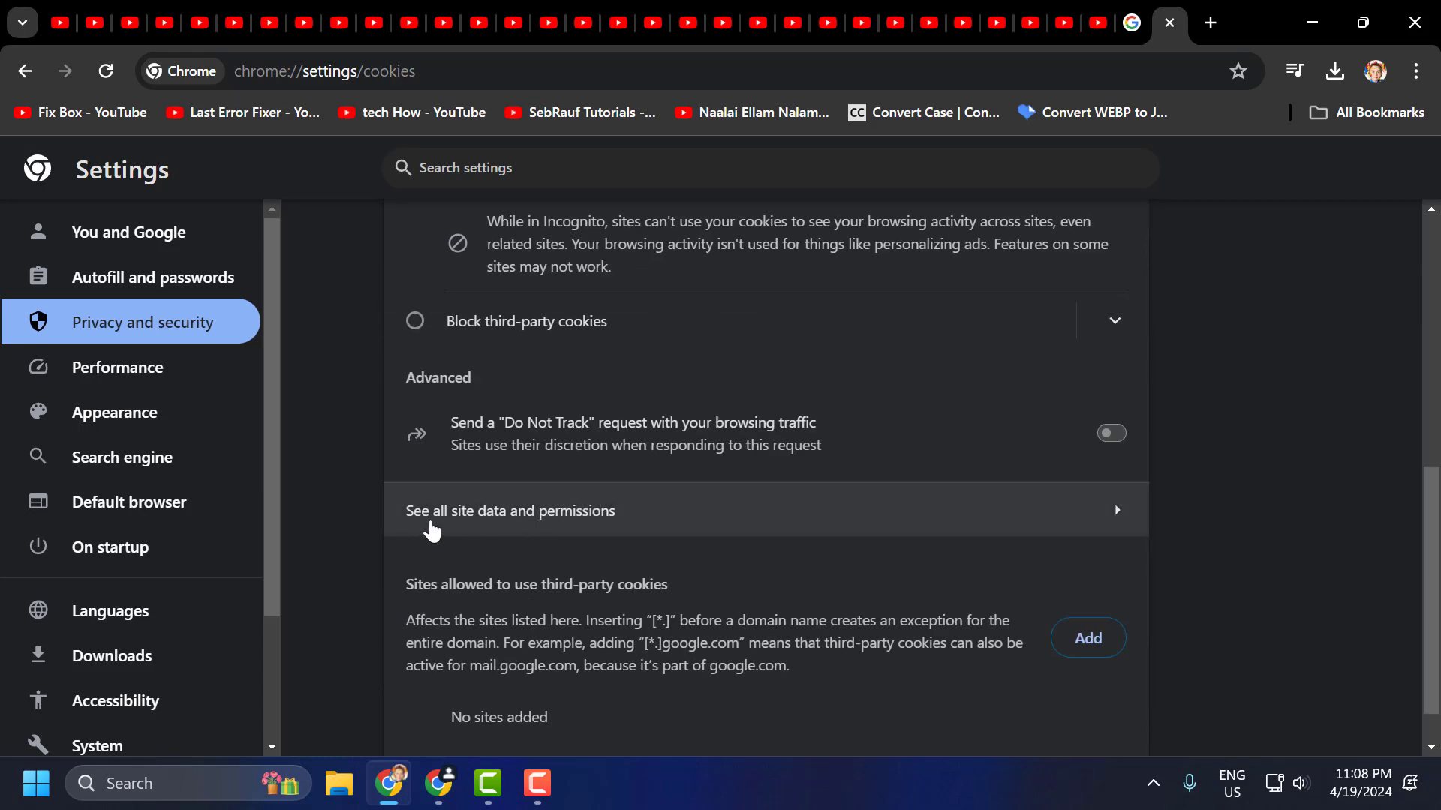
pyautogui.click(628, 525)
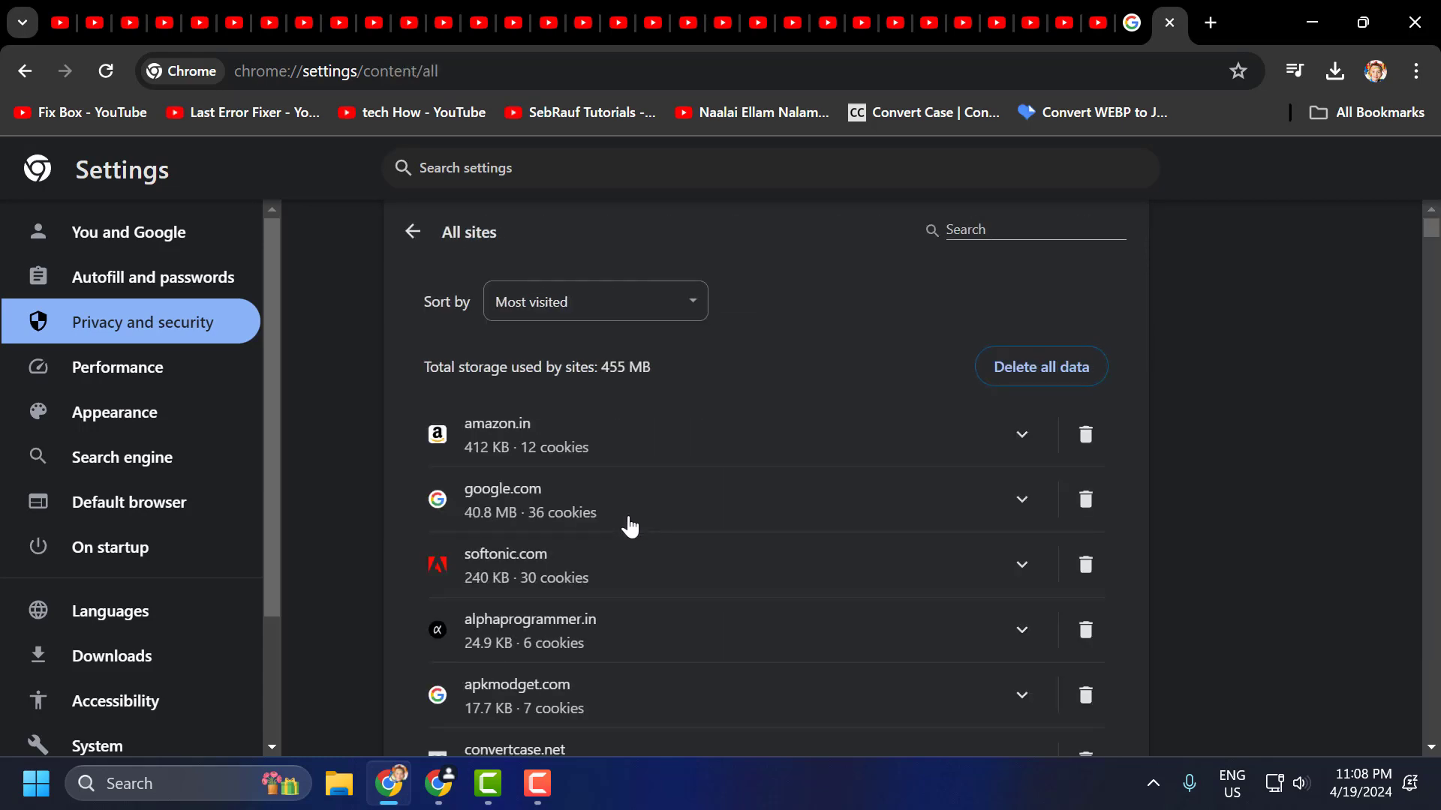
# Filter the sites by "outloo", delete the stored data of live.com, and minimize the browser
pyautogui.click(1034, 231)
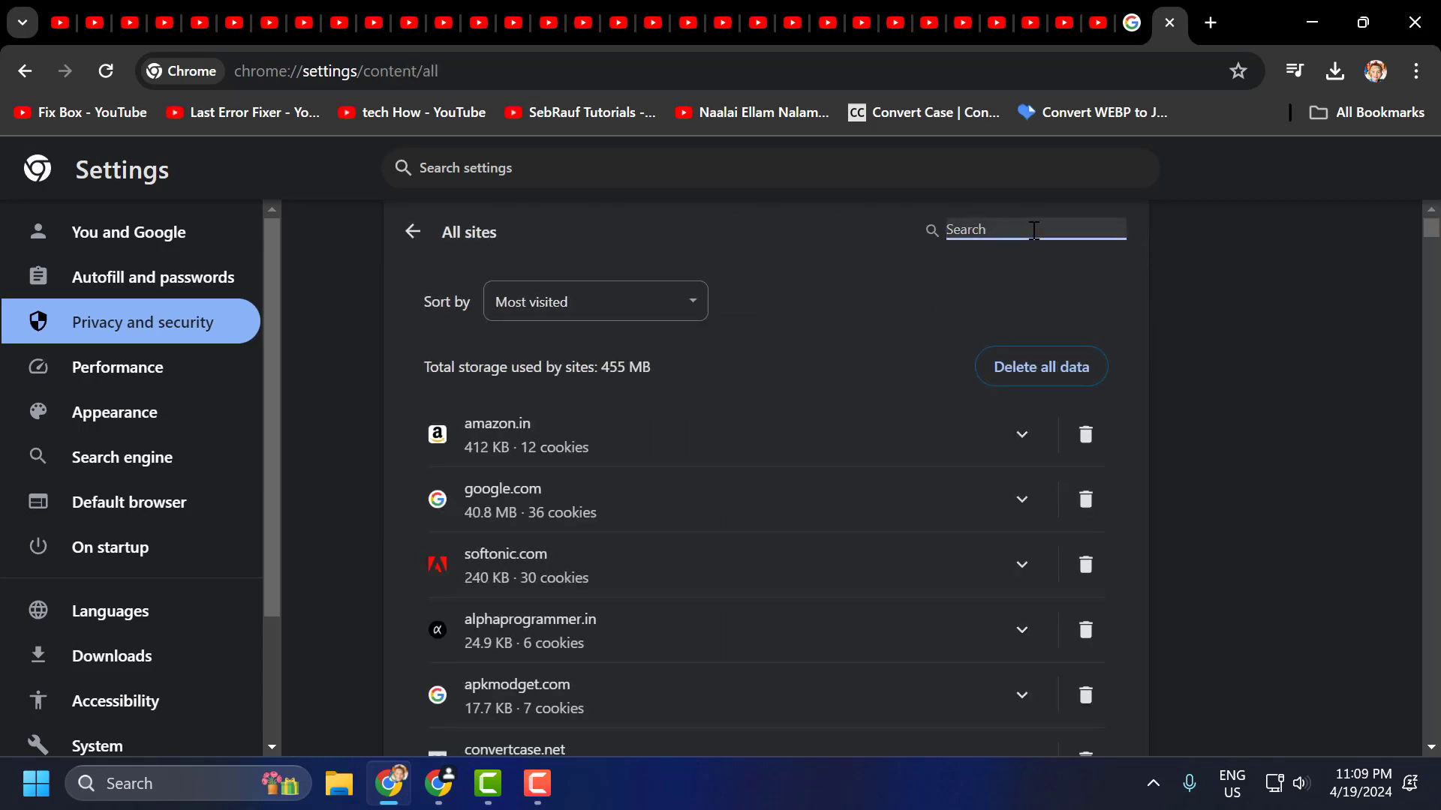
pyautogui.write('out')
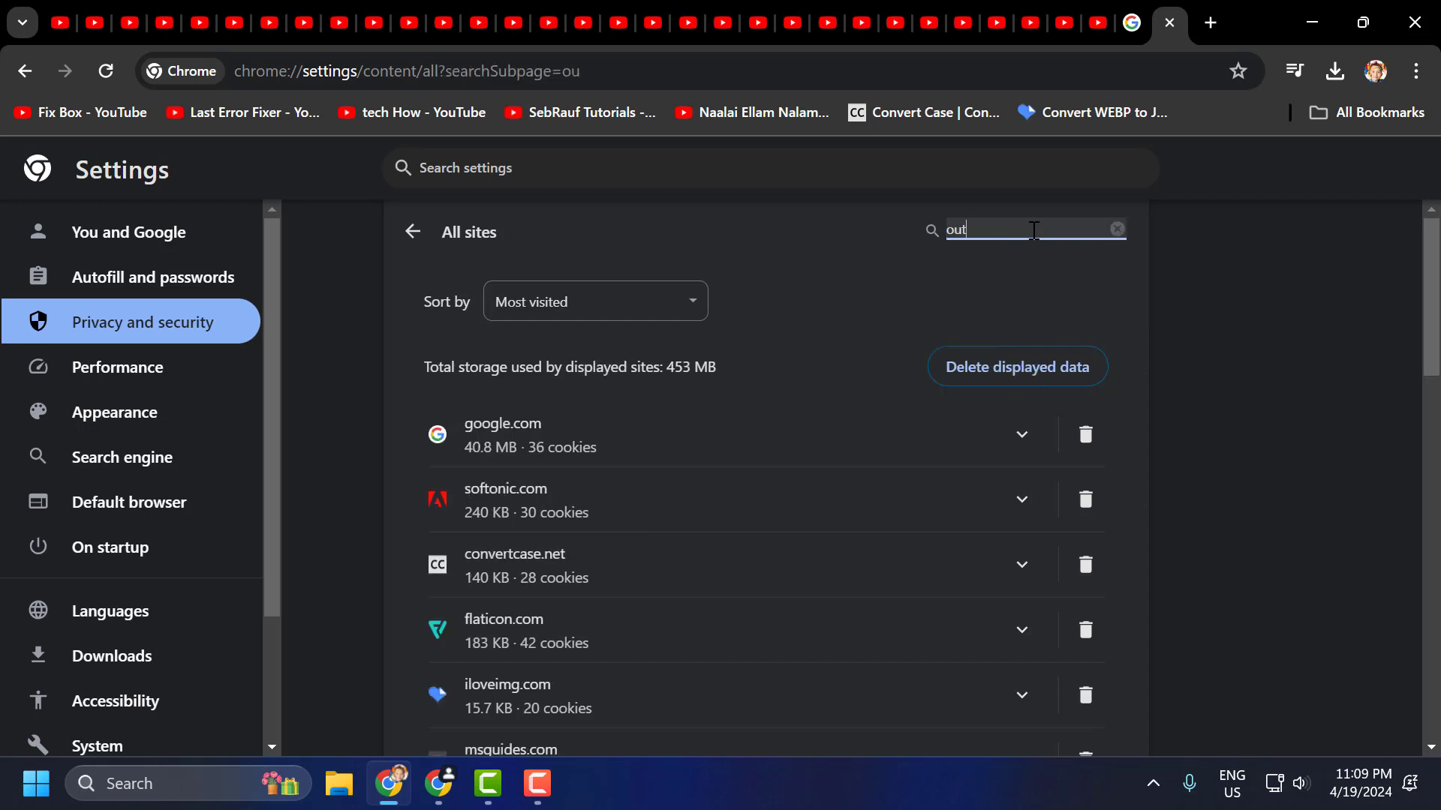
pyautogui.write('loo')
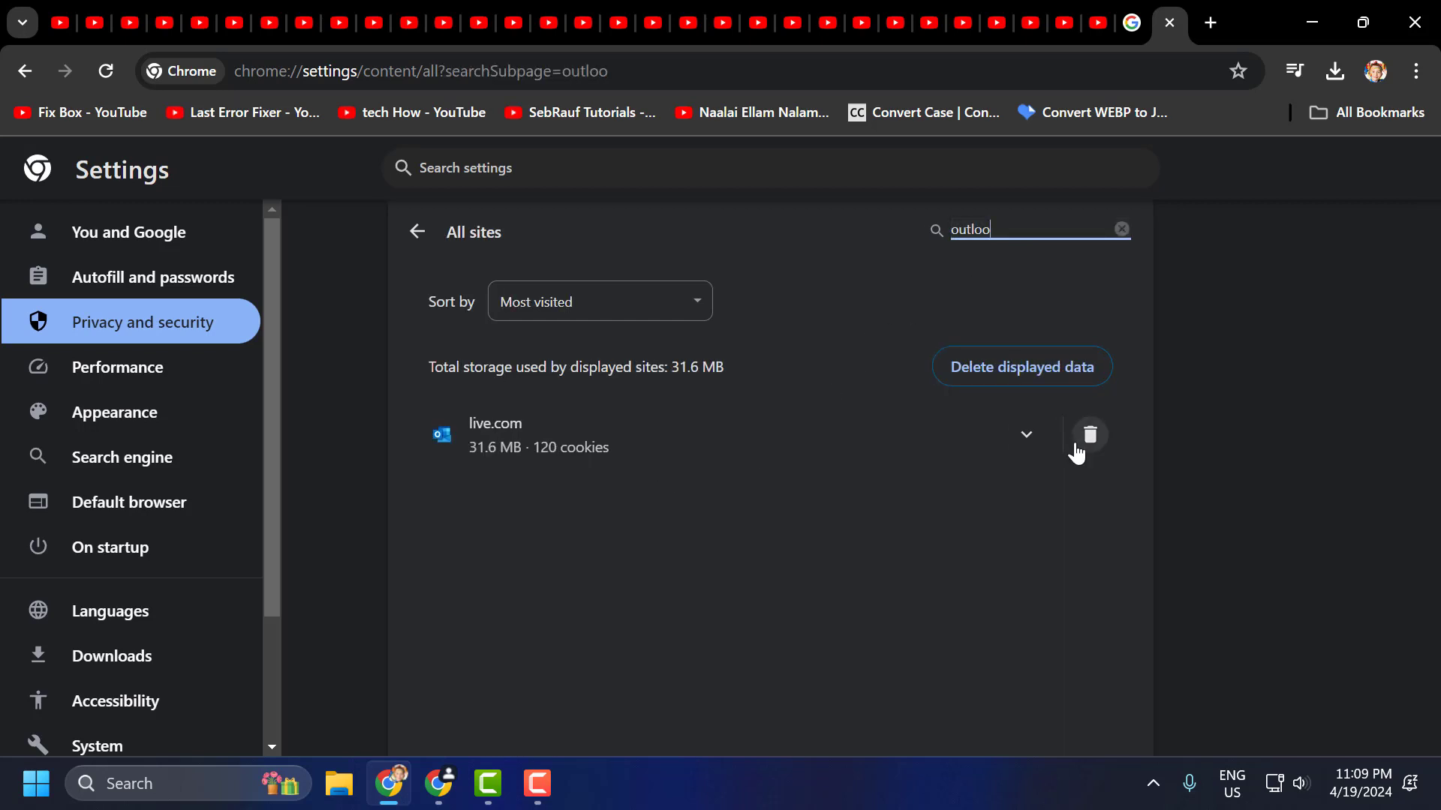
pyautogui.click(1078, 451)
pyautogui.click(951, 515)
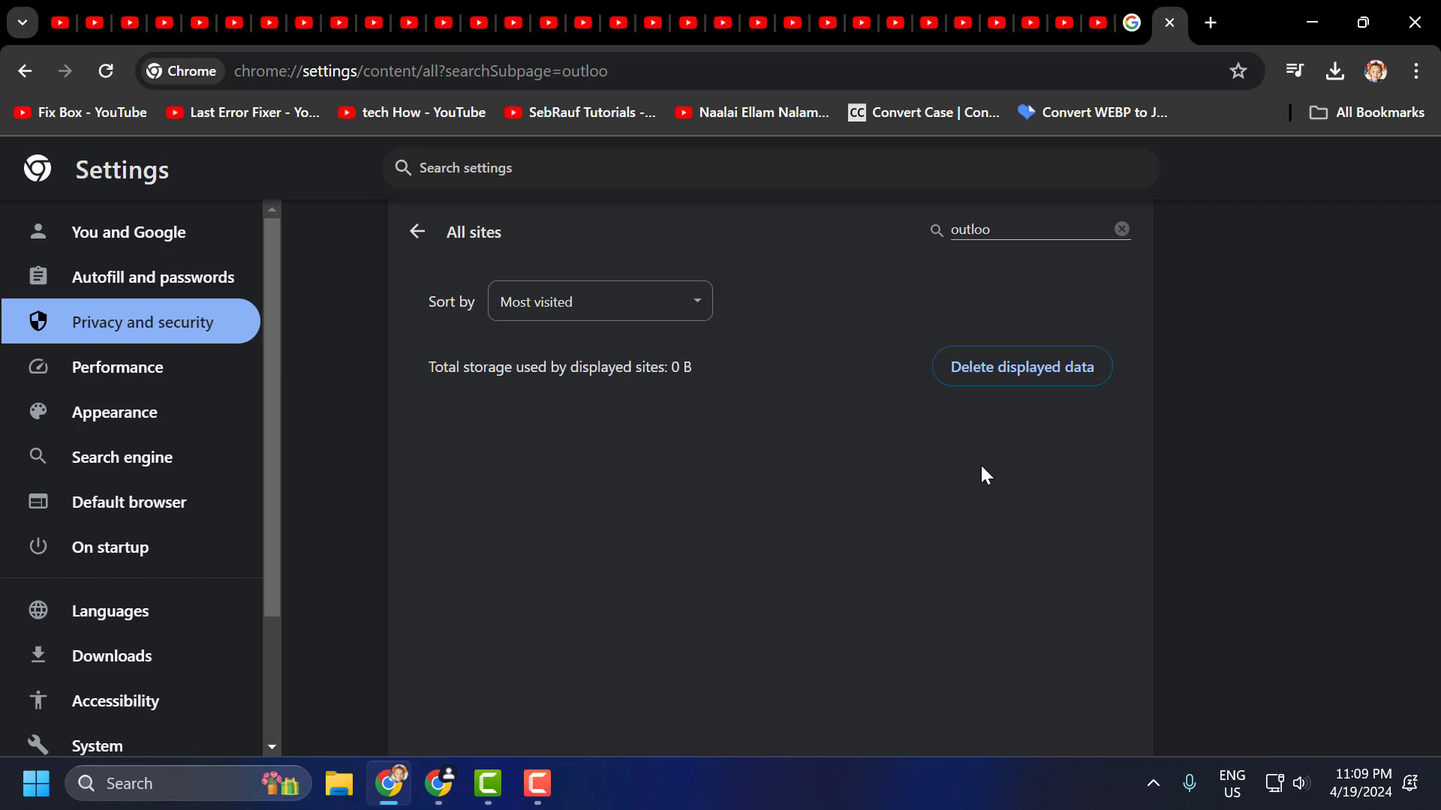
pyautogui.click(1312, 22)
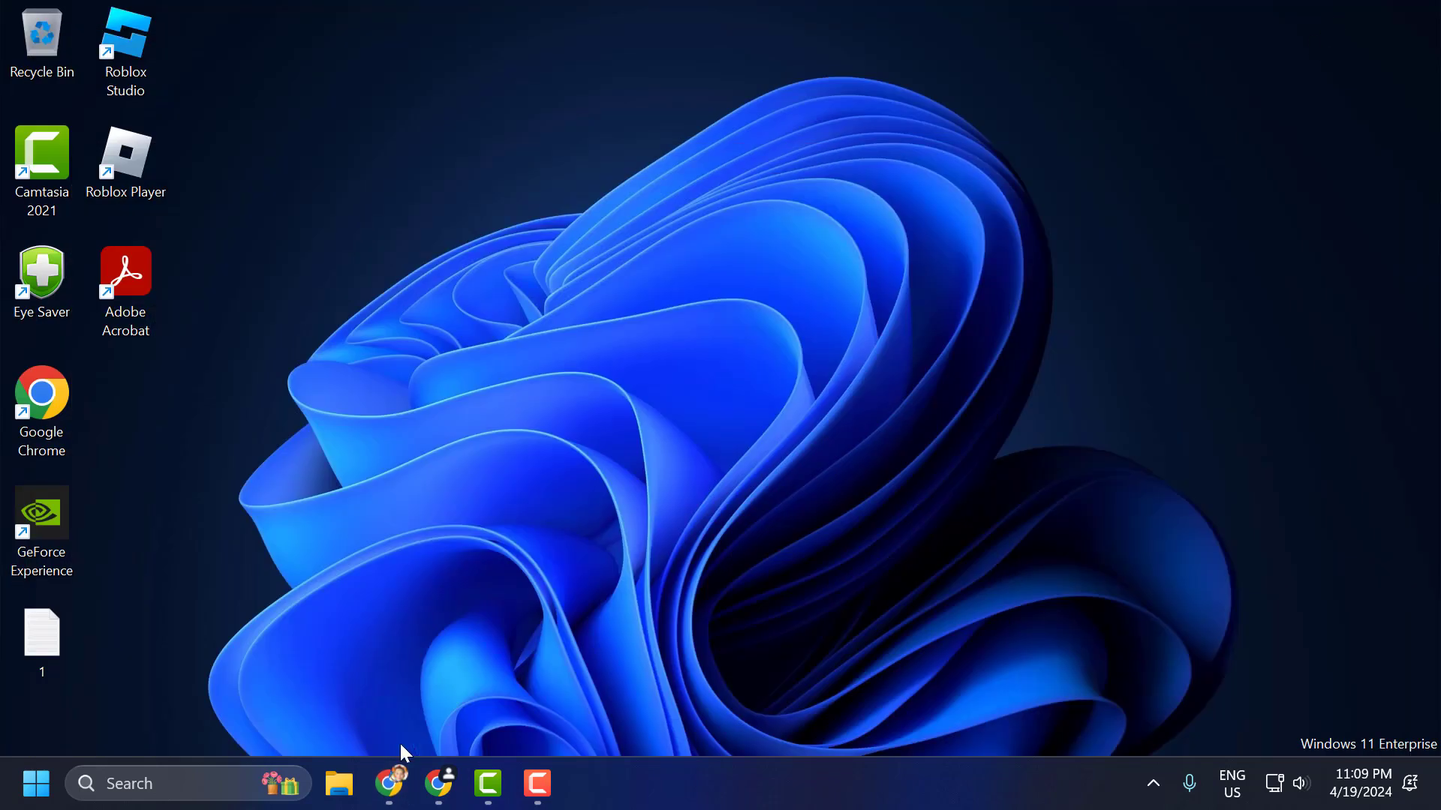
# Open Control Panel from a Windows search and show its items as large icons
pyautogui.click(229, 781)
pyautogui.write('co')
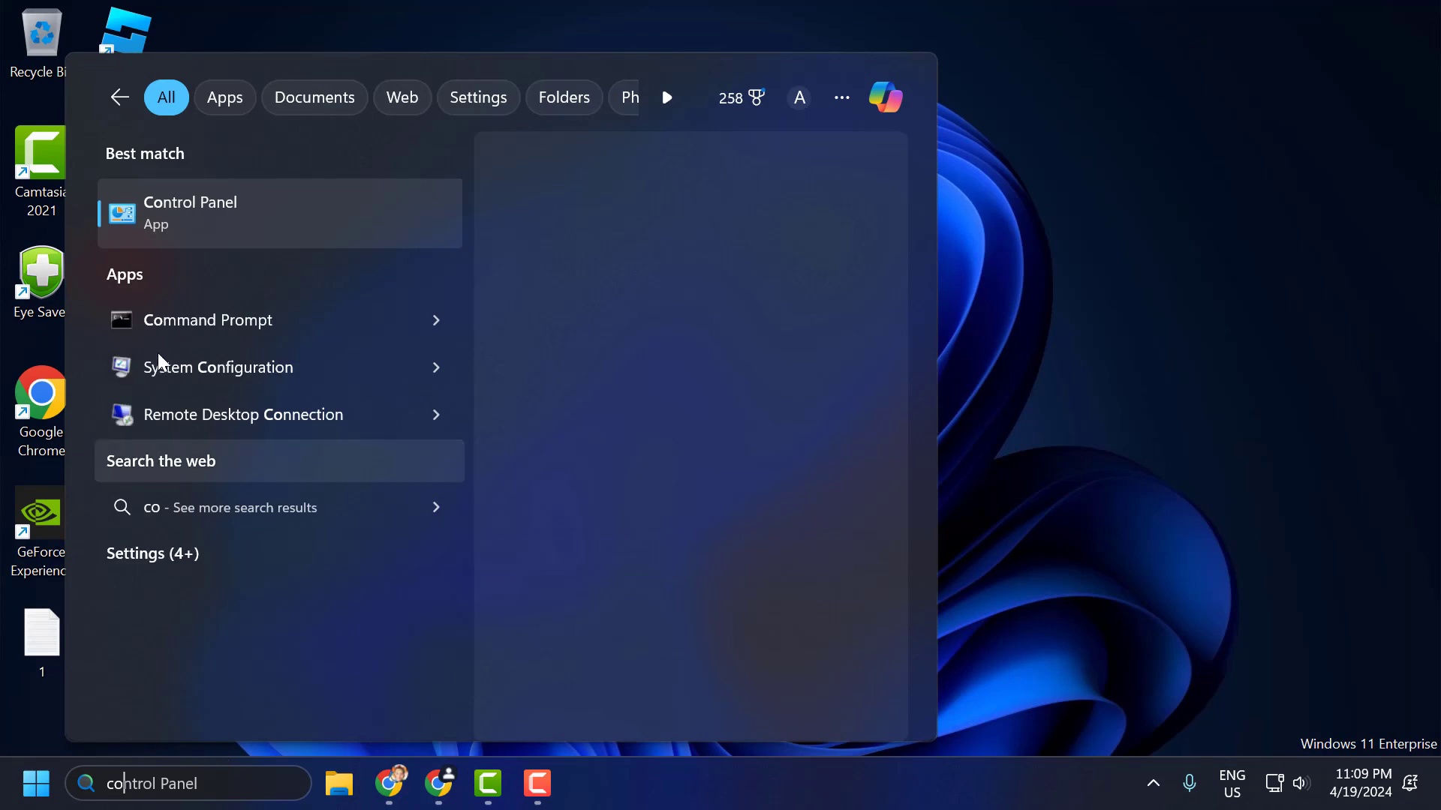
pyautogui.click(191, 231)
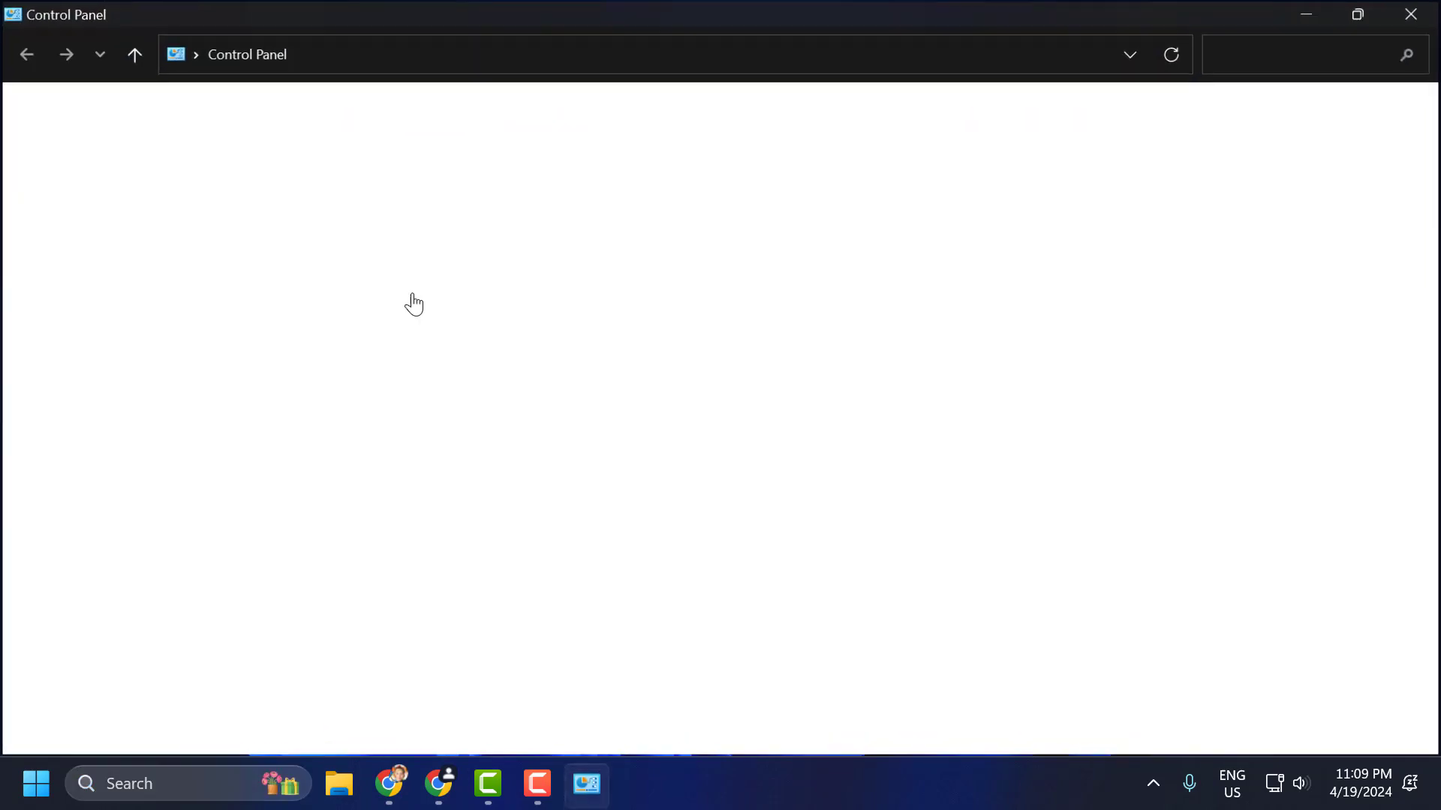
pyautogui.click(1055, 116)
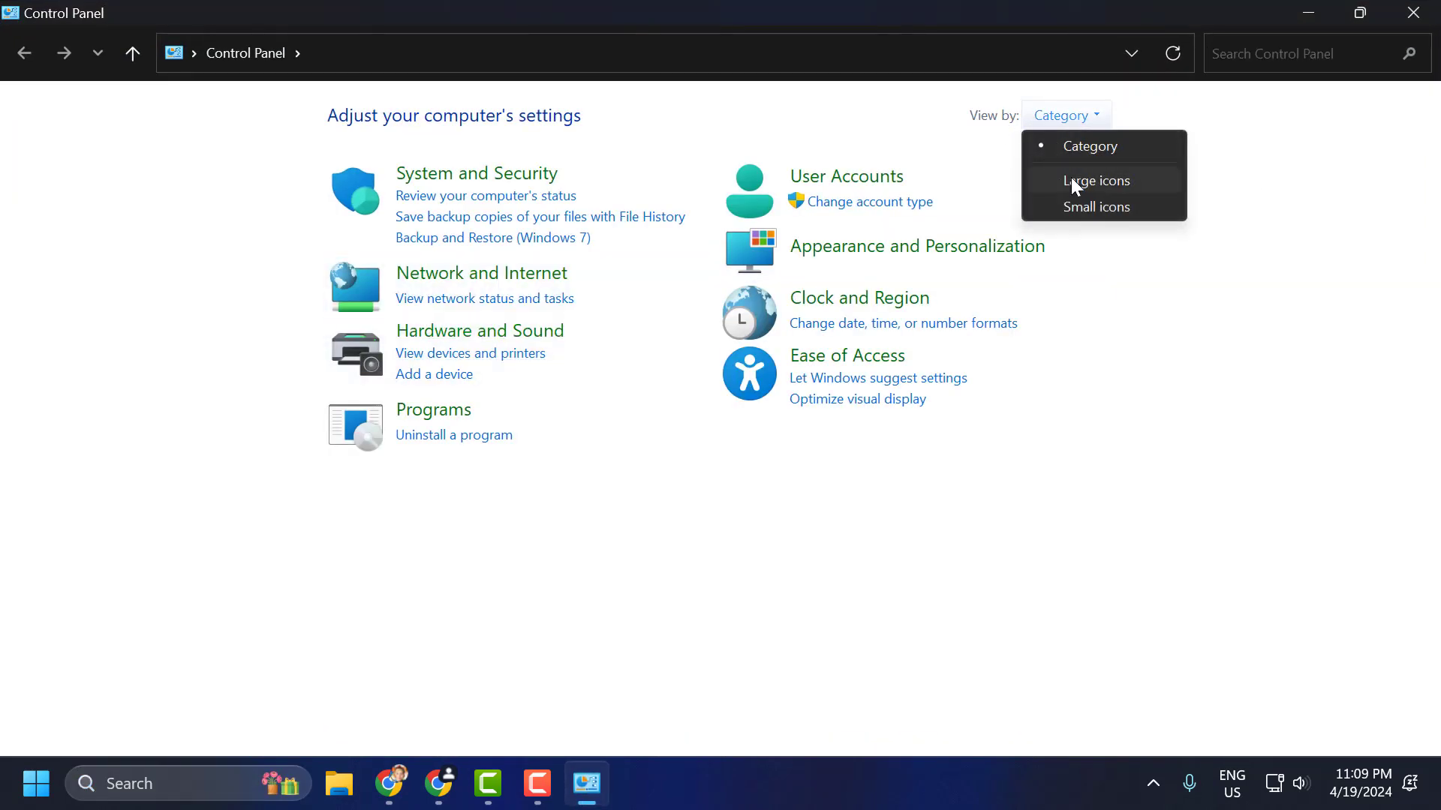
pyautogui.click(1073, 183)
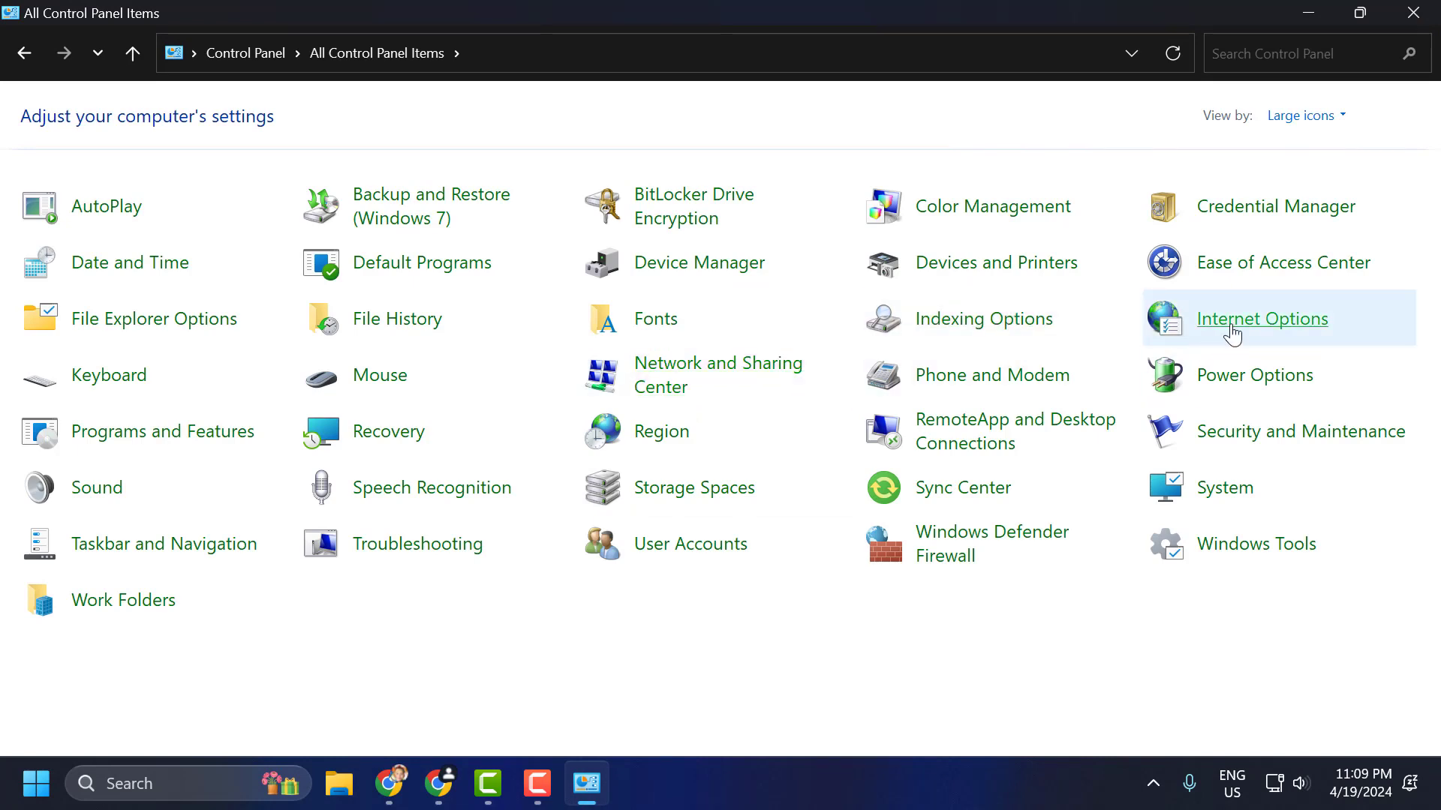
# In the advanced Internet Options, leave "Do not save encrypted pages to disk" unchecked, apply the settings, and close Control Panel
pyautogui.click(1231, 333)
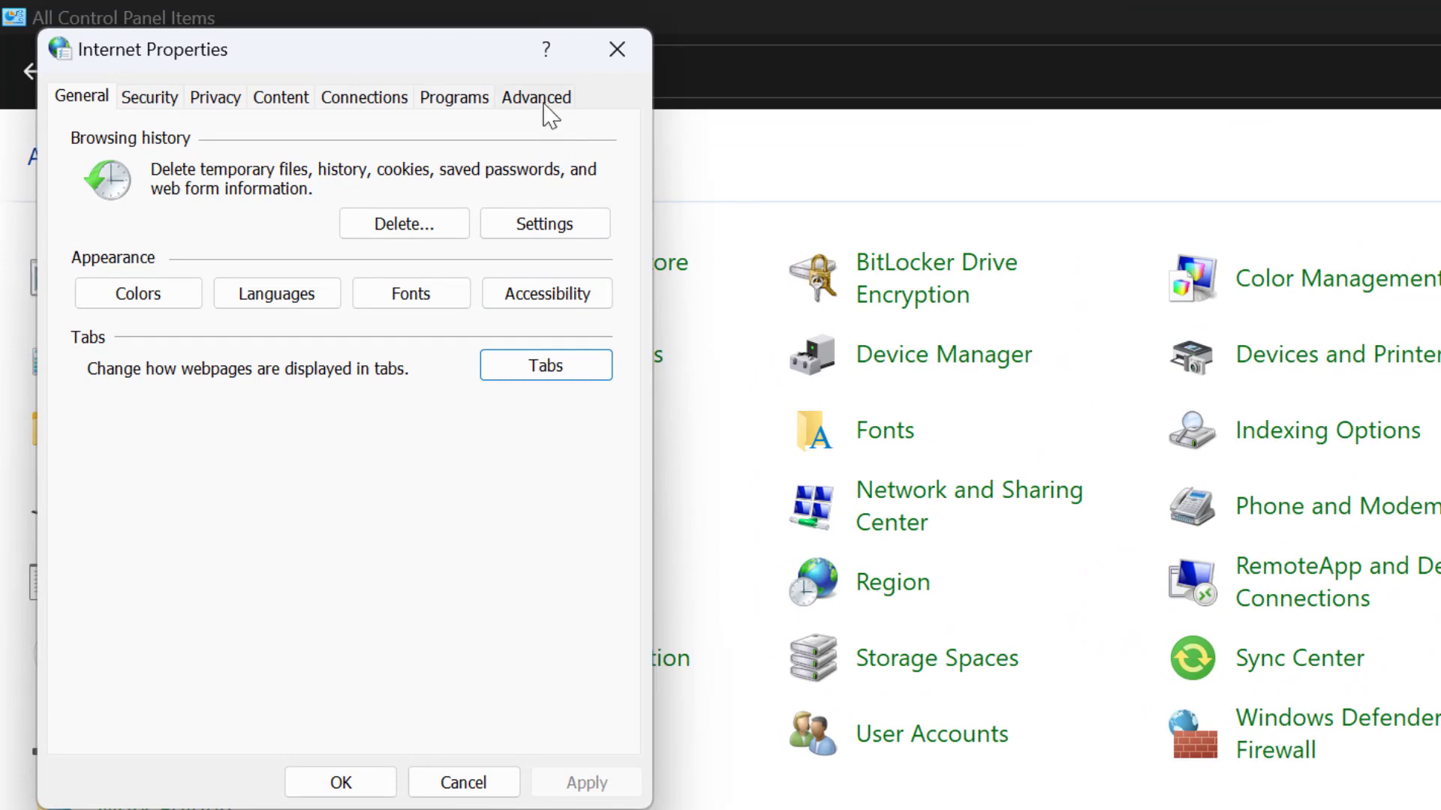
pyautogui.click(544, 105)
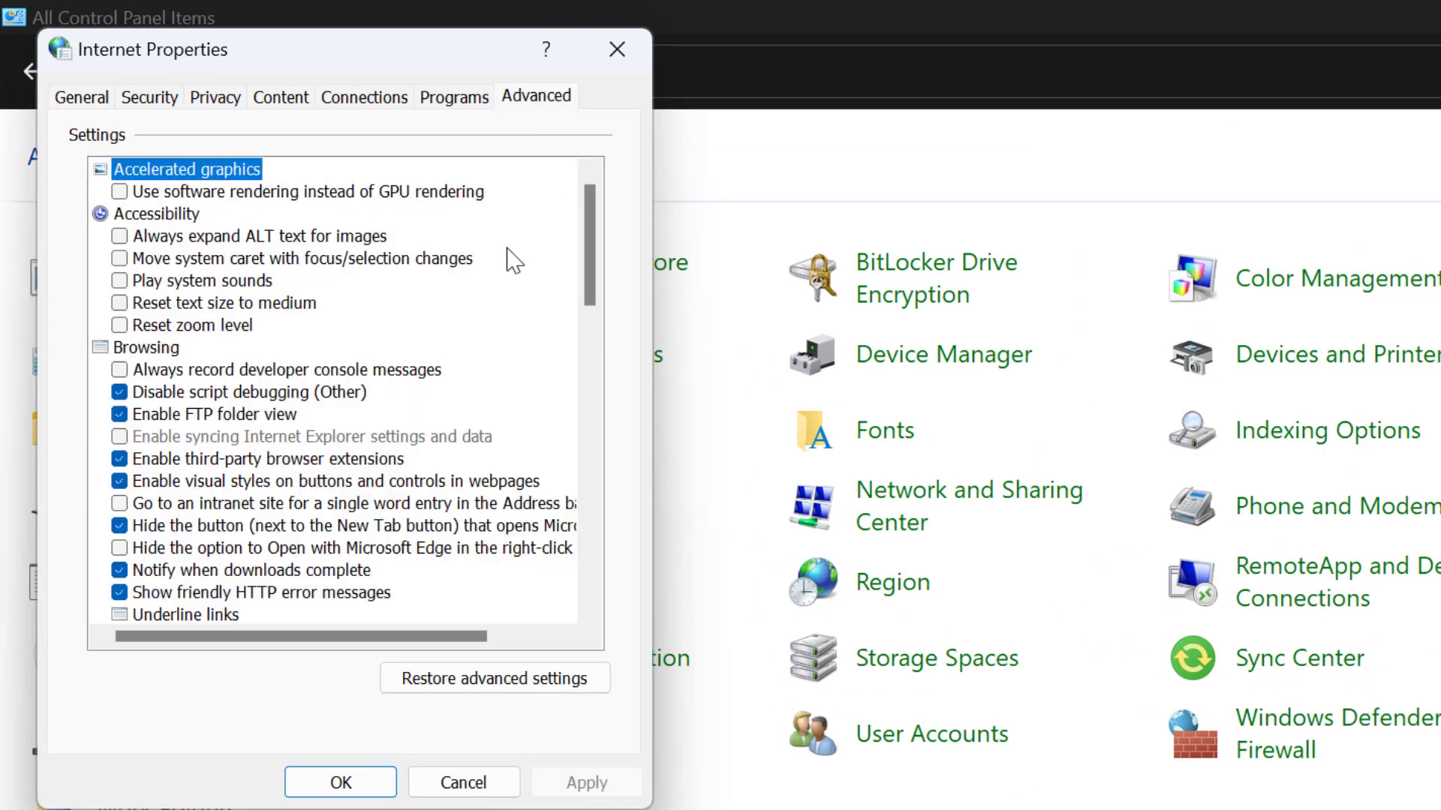
pyautogui.scroll(-10, 450, 321)
pyautogui.scroll(-10, 456, 324)
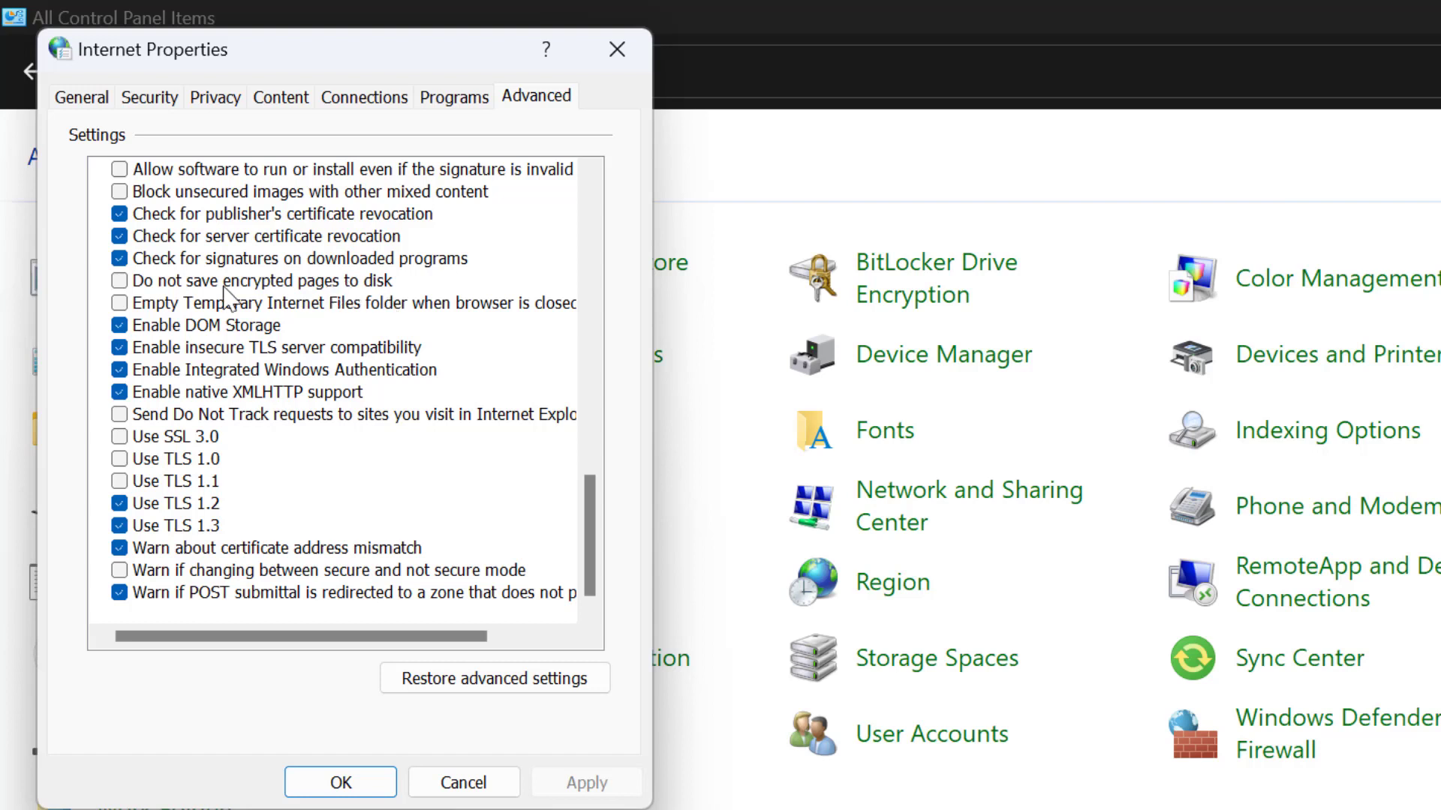
pyautogui.click(126, 282)
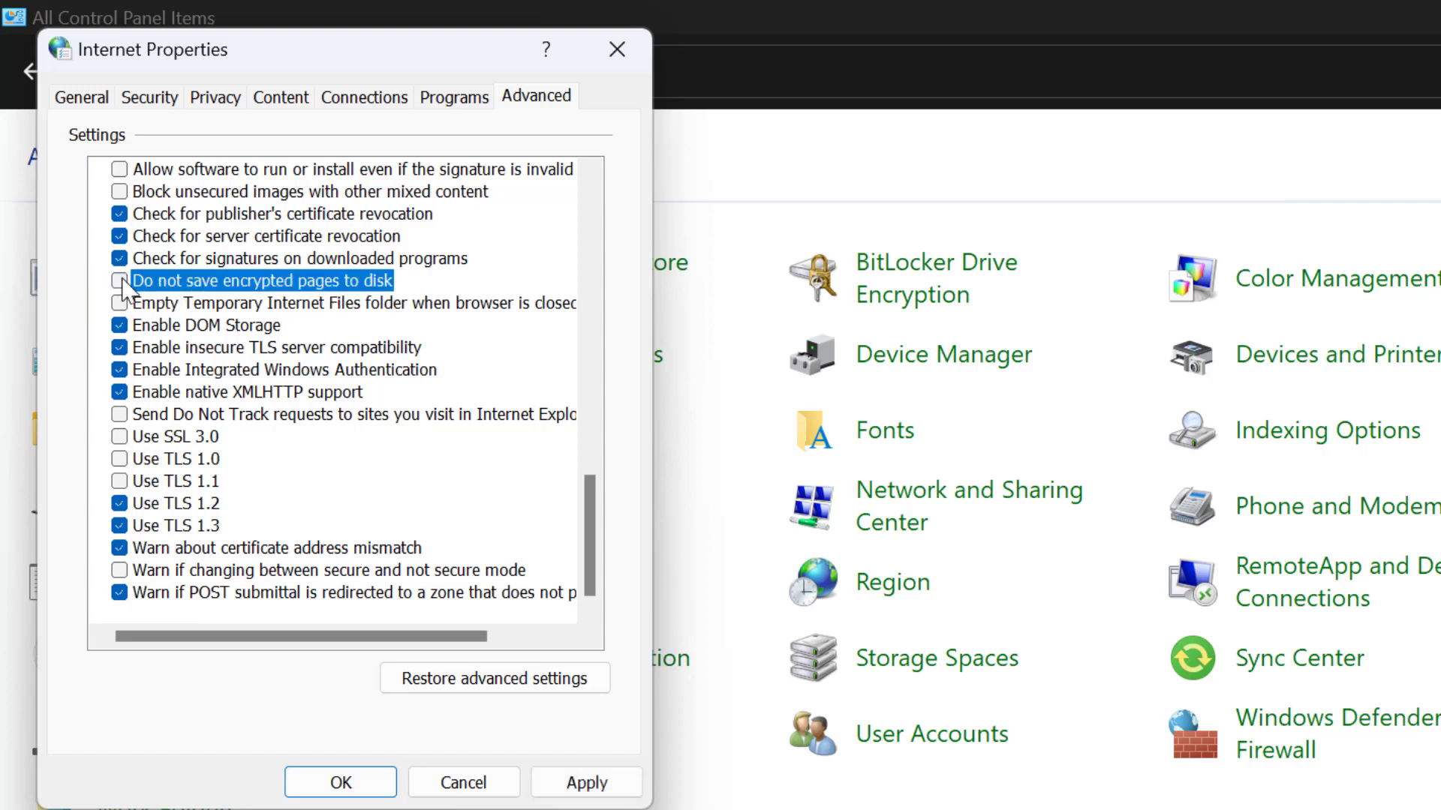
pyautogui.click(590, 785)
pyautogui.click(379, 780)
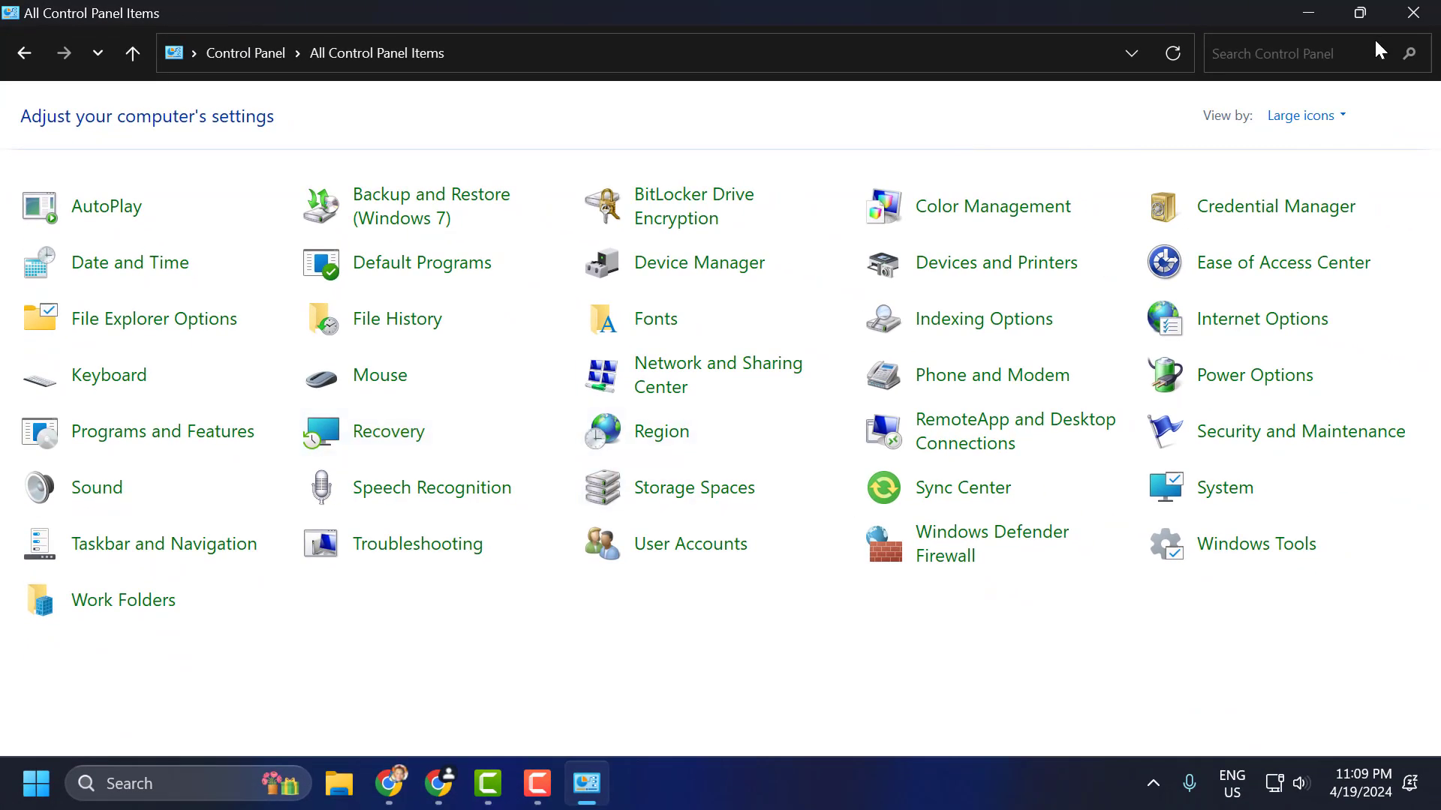
pyautogui.click(1413, 14)
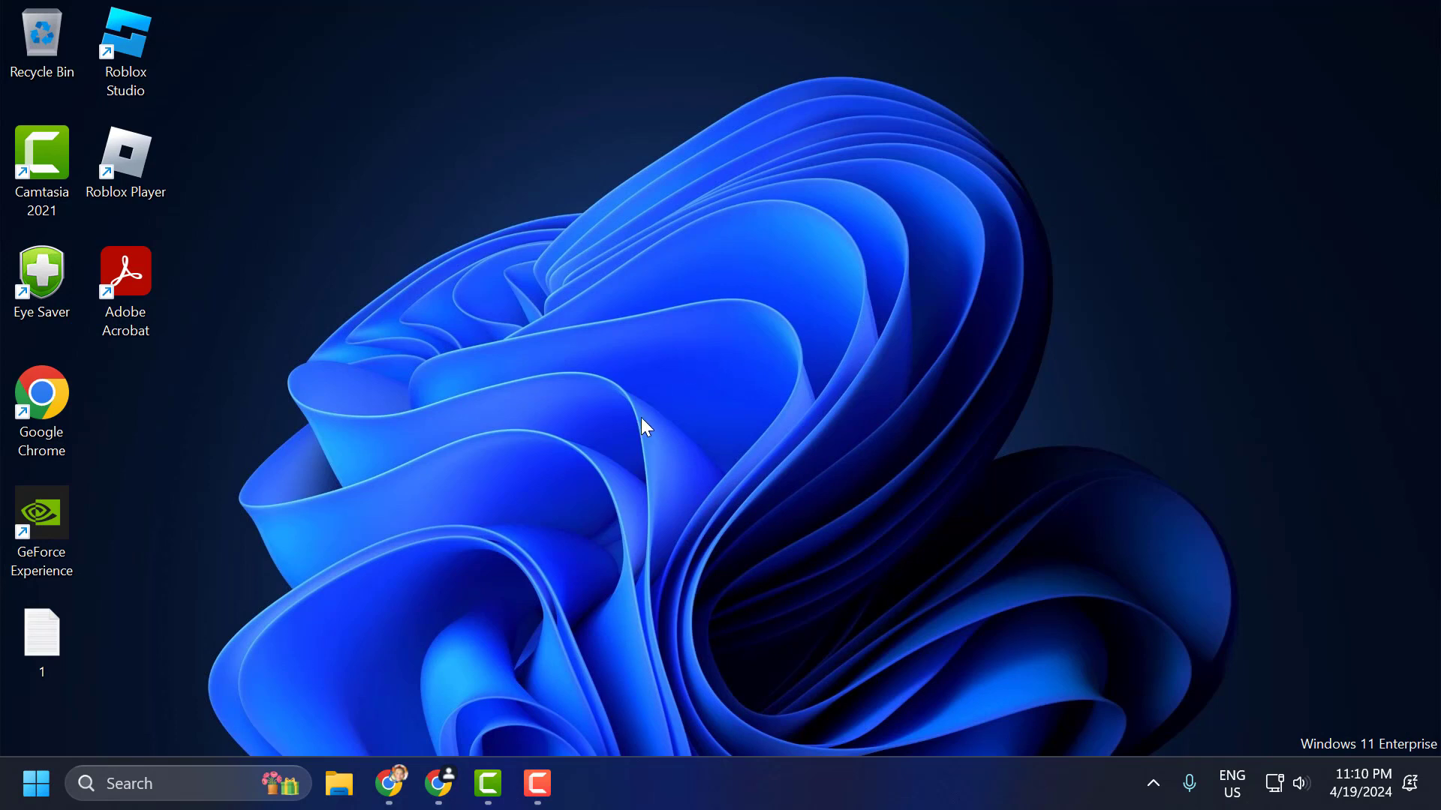
# Switch to Chrome, open Microsoft's Outlook page from the Google results for "outlook", and start signing in
pyautogui.click(389, 783)
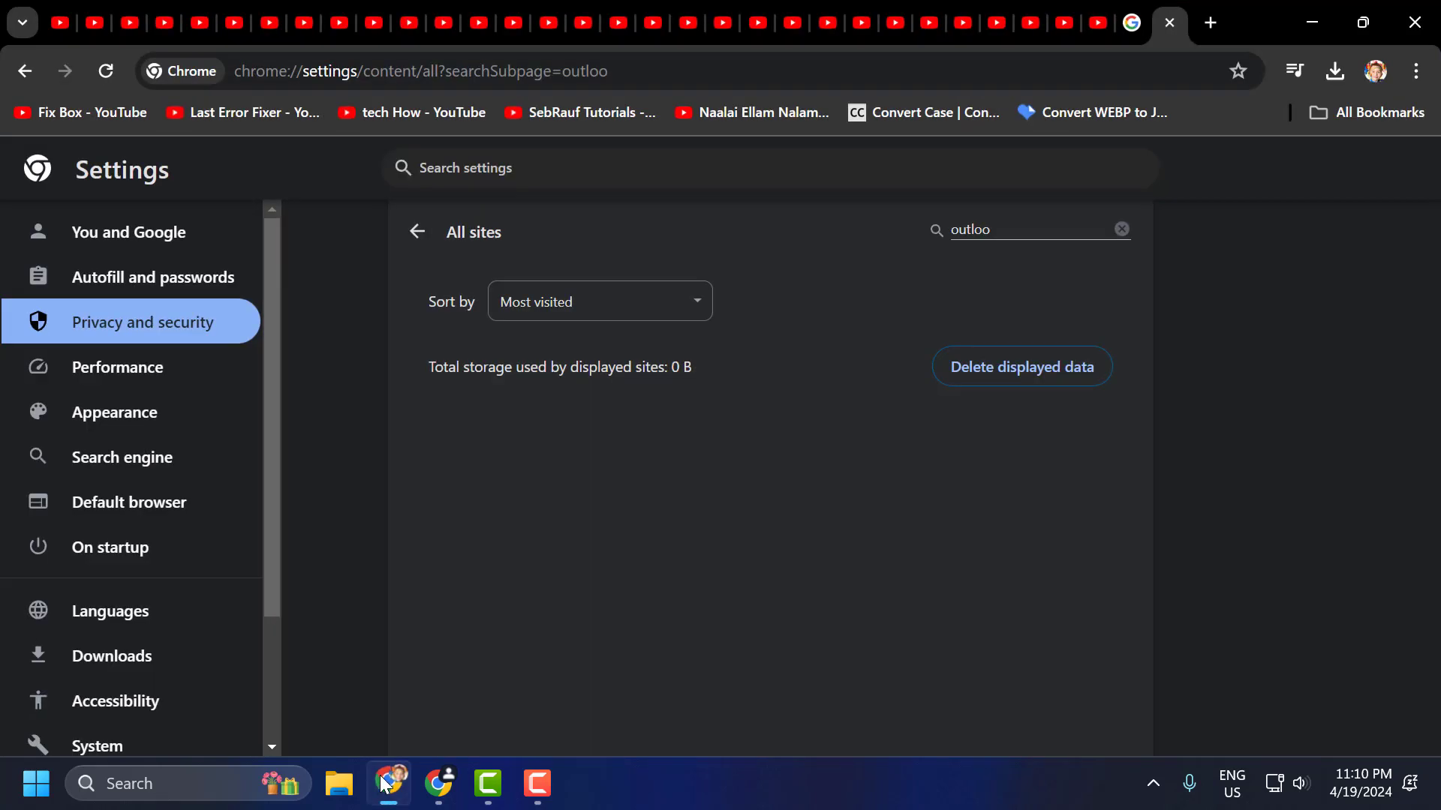
pyautogui.click(1129, 29)
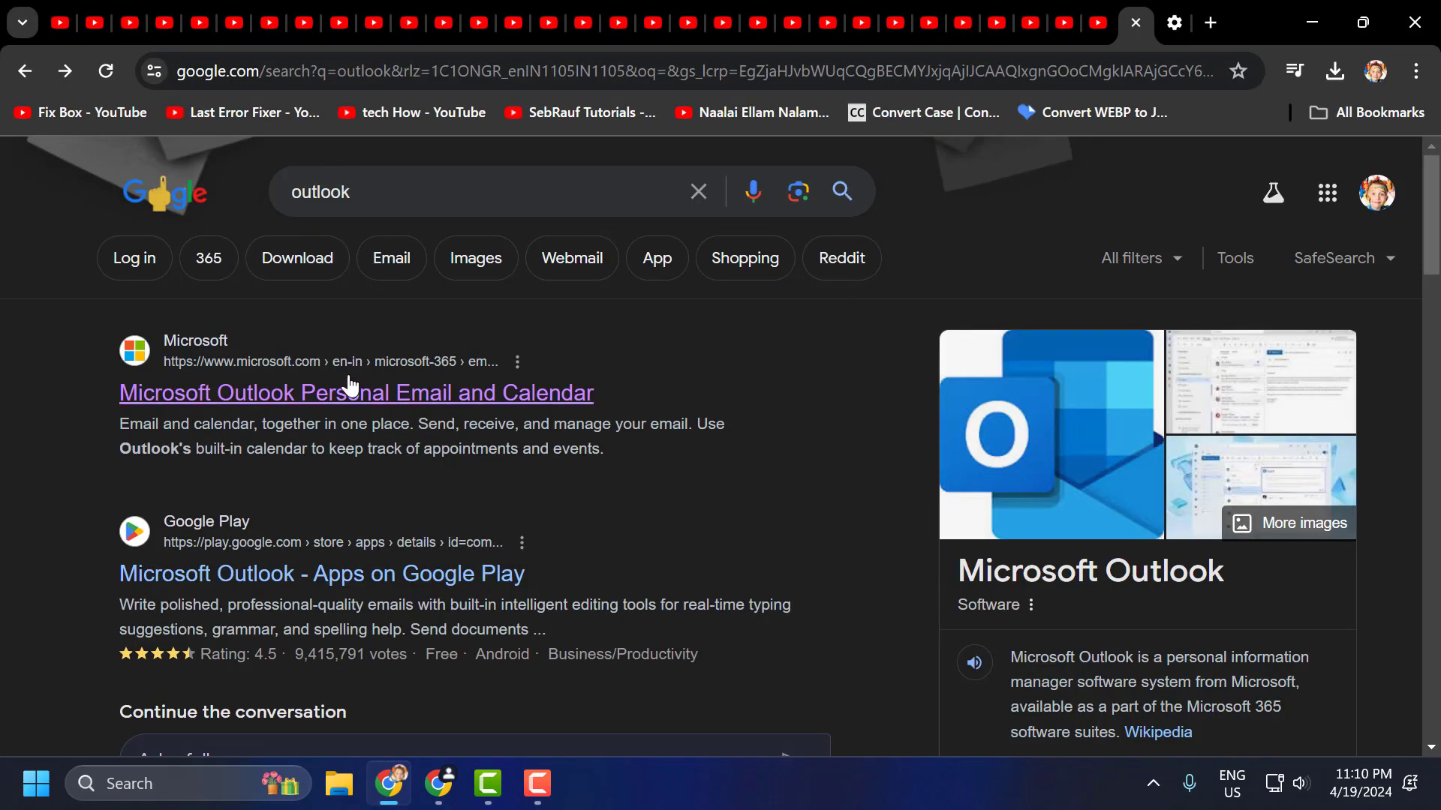
pyautogui.click(328, 398)
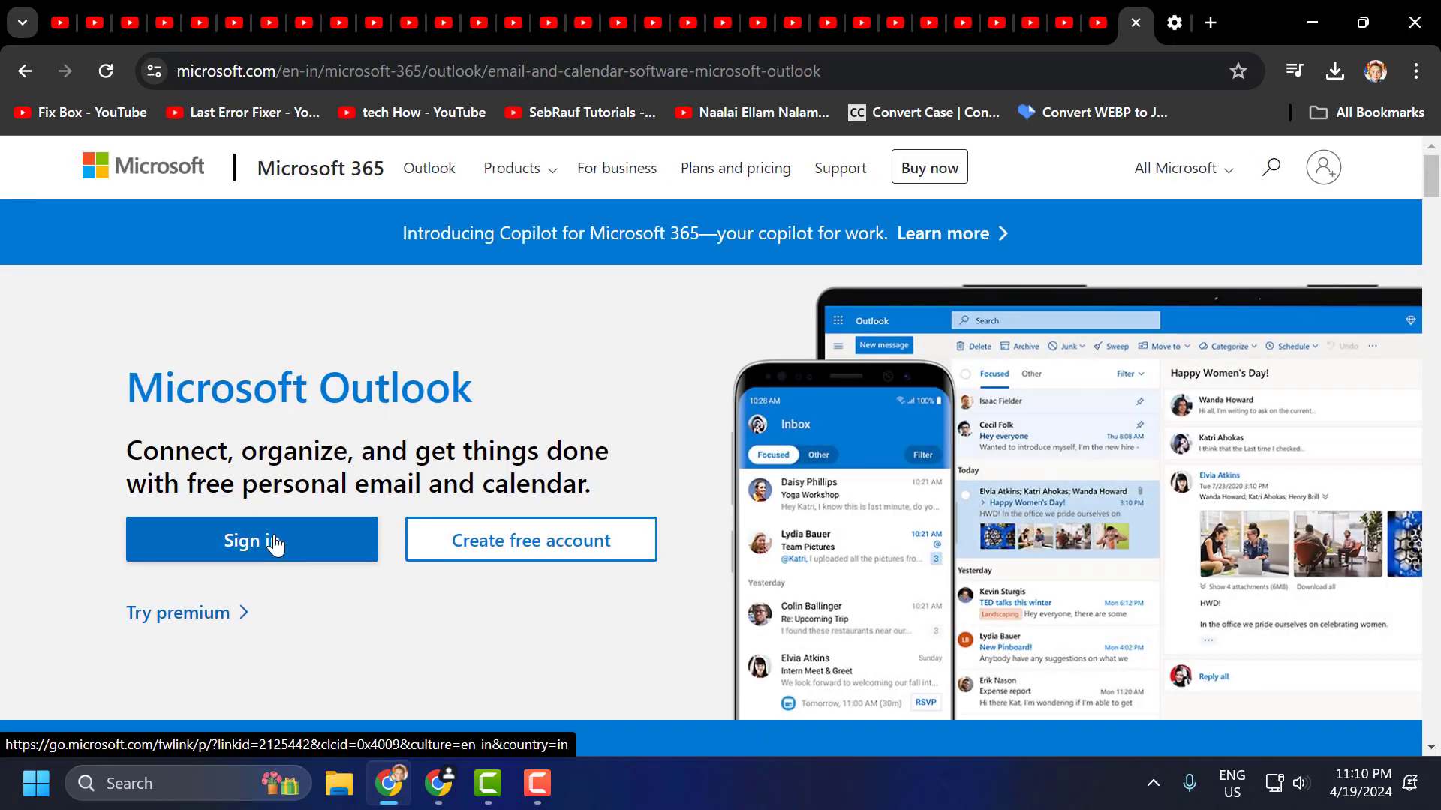
pyautogui.click(273, 541)
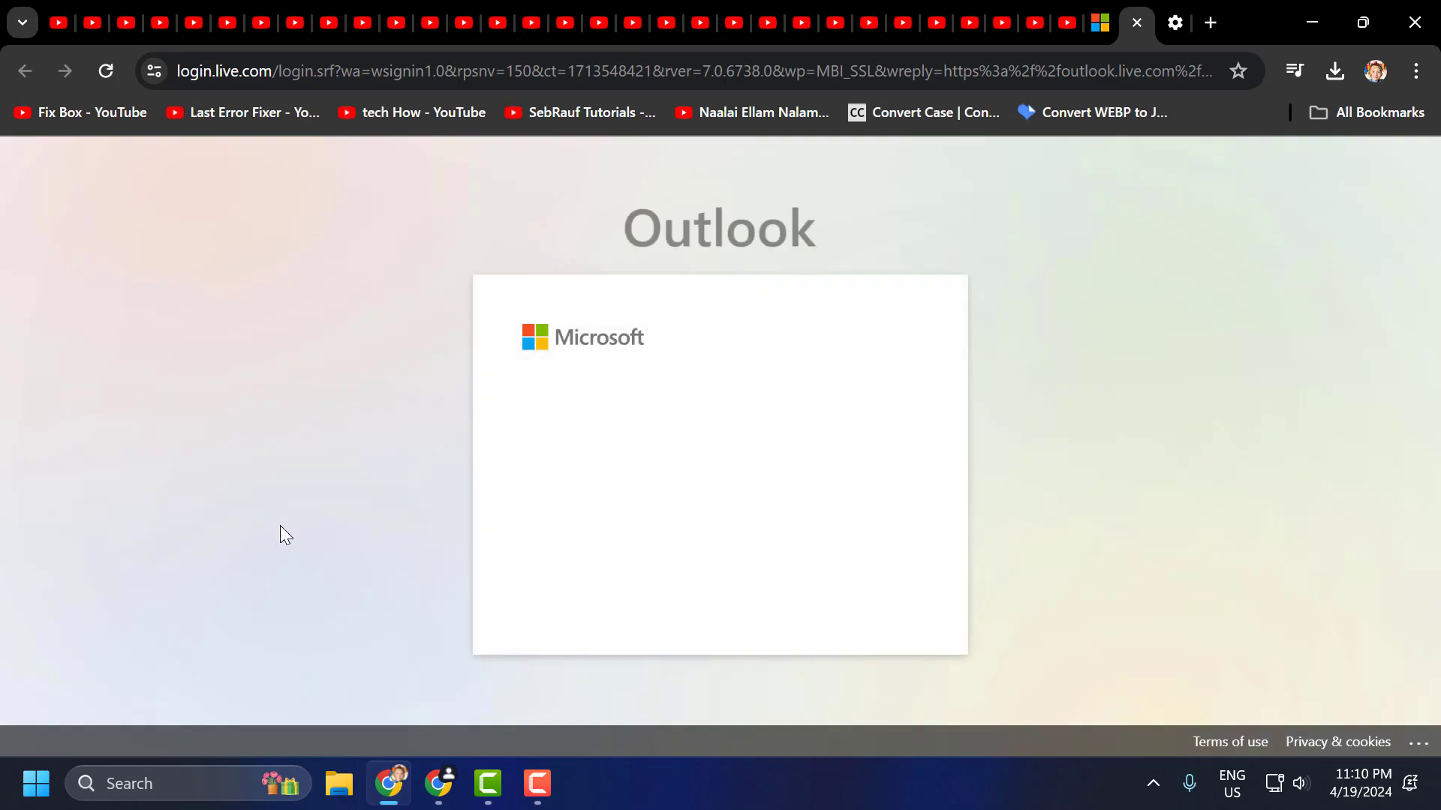
# Sign in to Outlook with the account e-mail and the saved account password, and choose to stay signed in
pyautogui.click(817, 553)
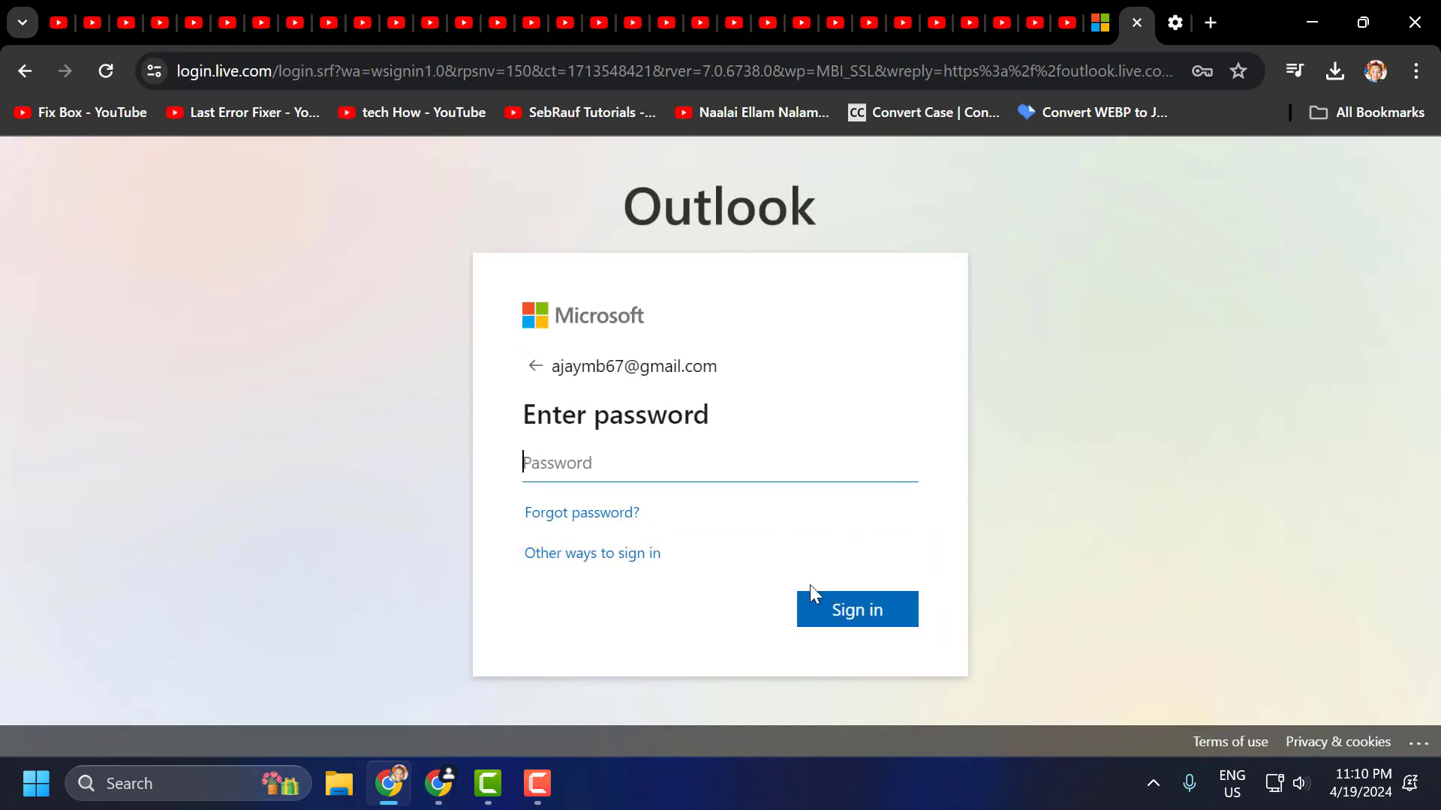
pyautogui.click(730, 466)
pyautogui.click(750, 518)
pyautogui.click(831, 606)
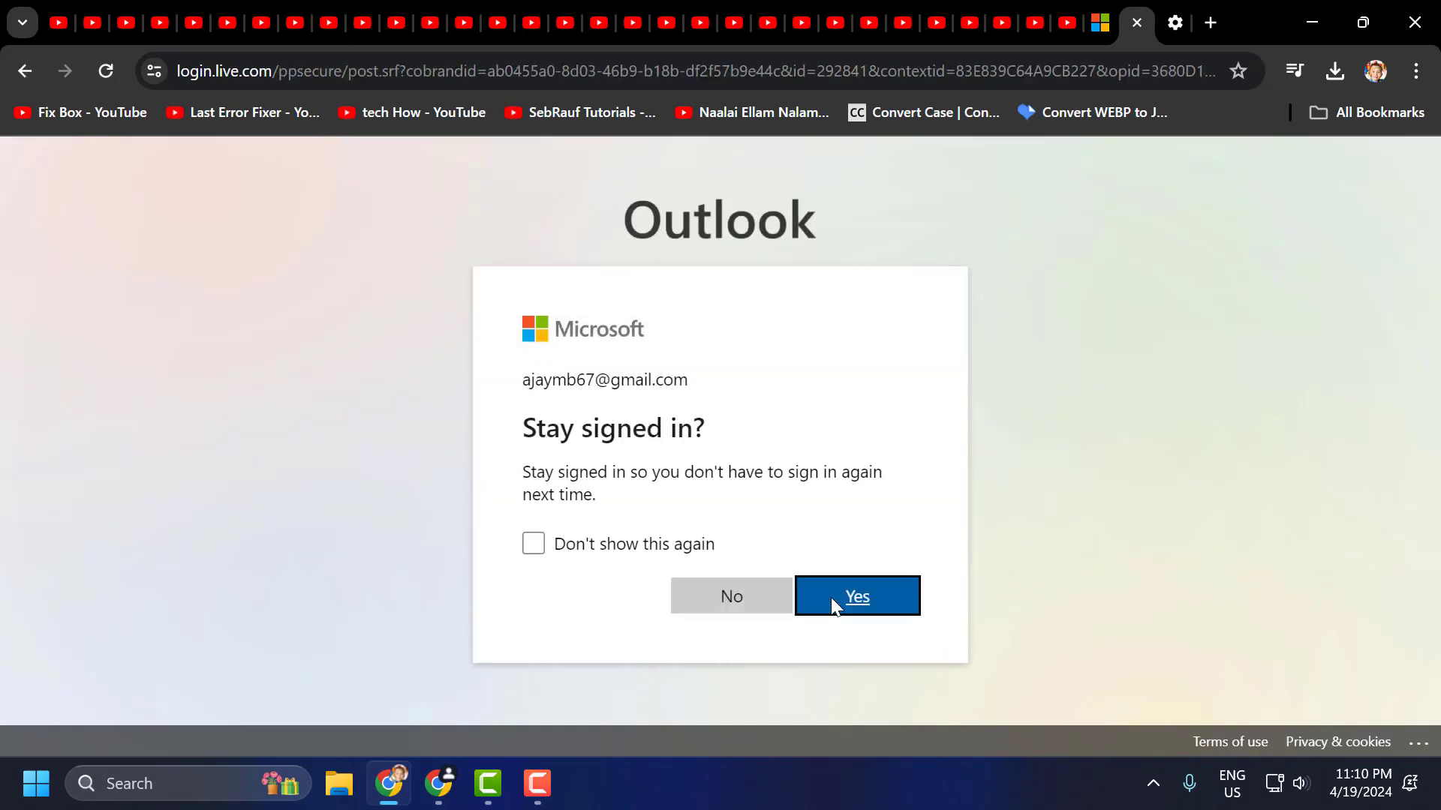
pyautogui.click(831, 599)
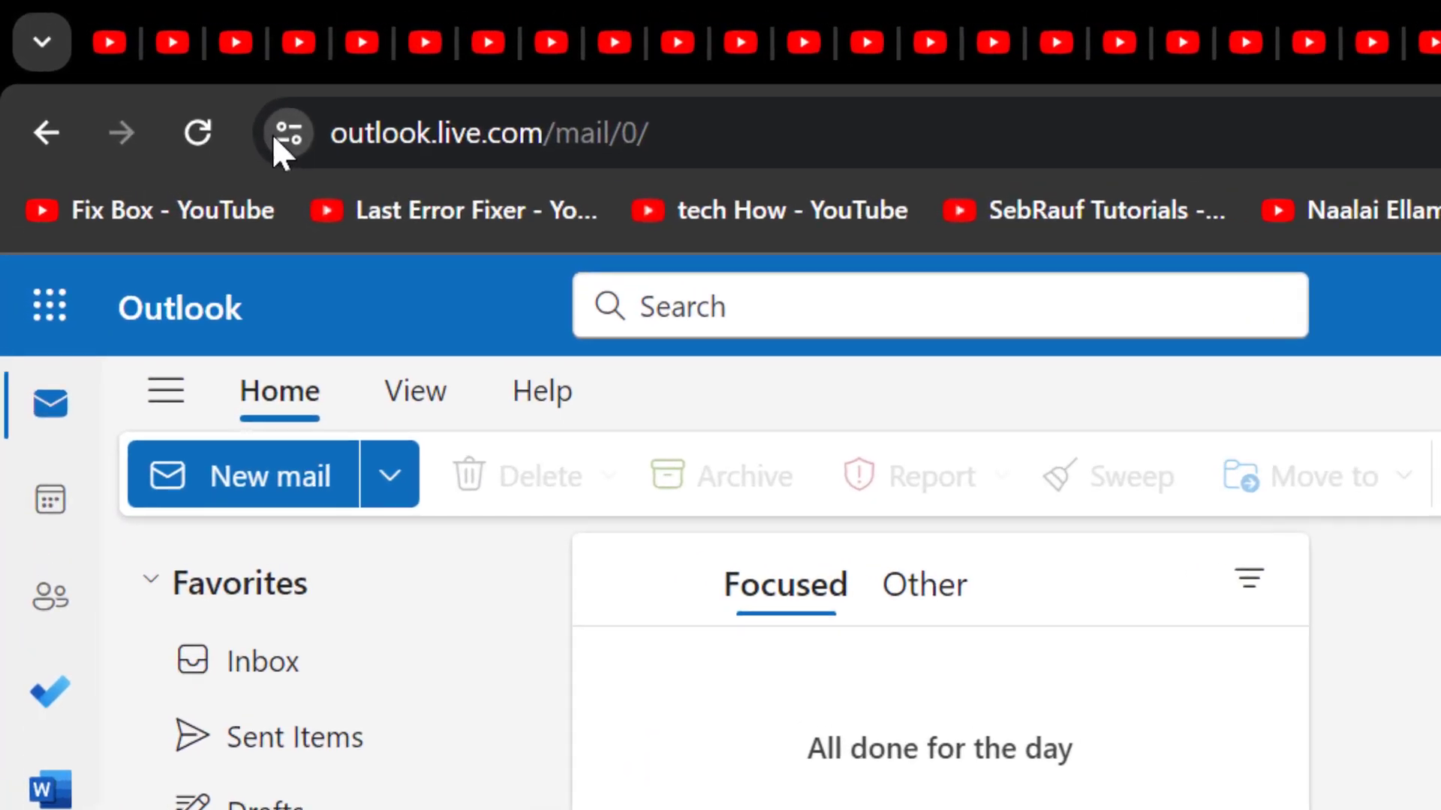
# Open the browser's site settings for outlook.live.com and find the Images permission
pyautogui.click(154, 71)
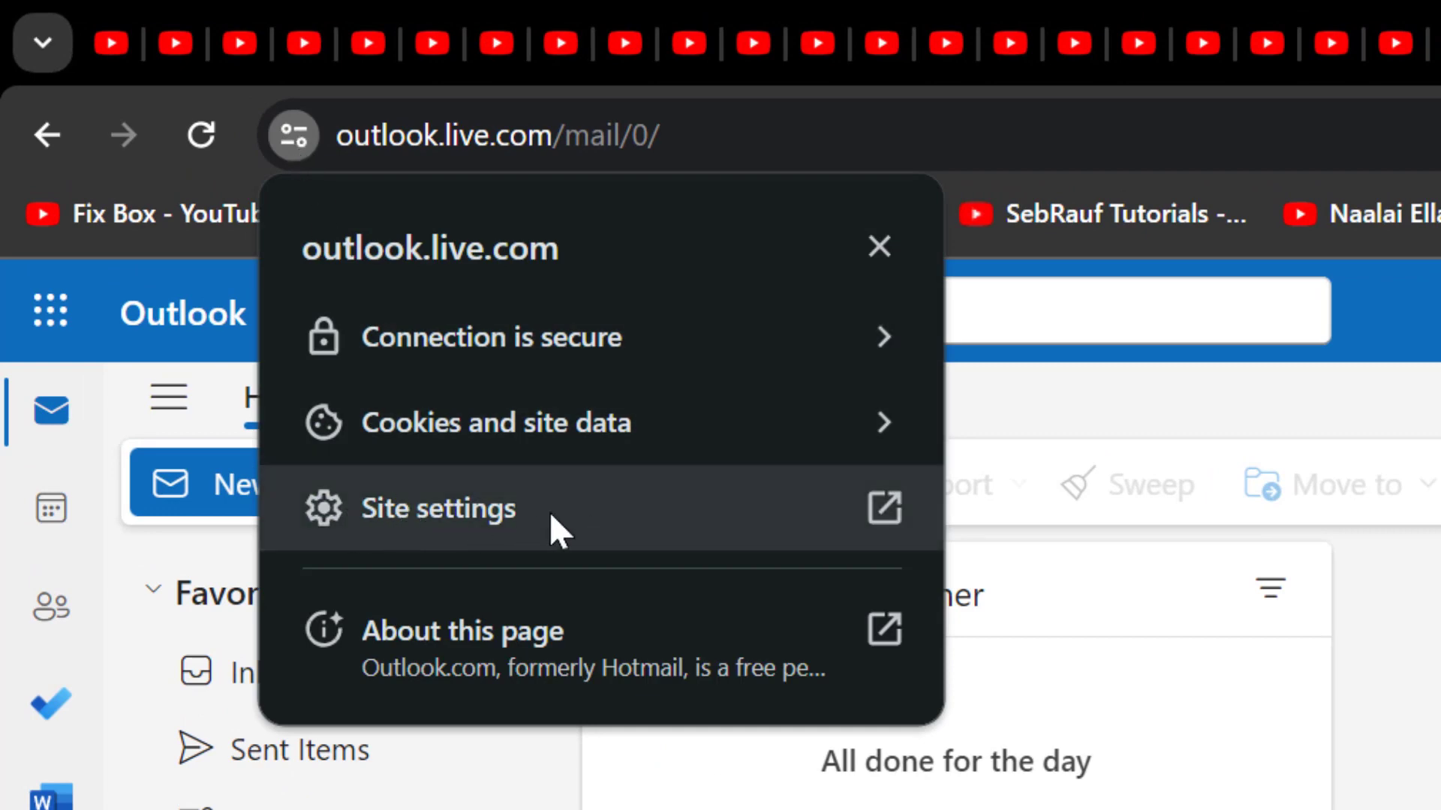
pyautogui.click(443, 510)
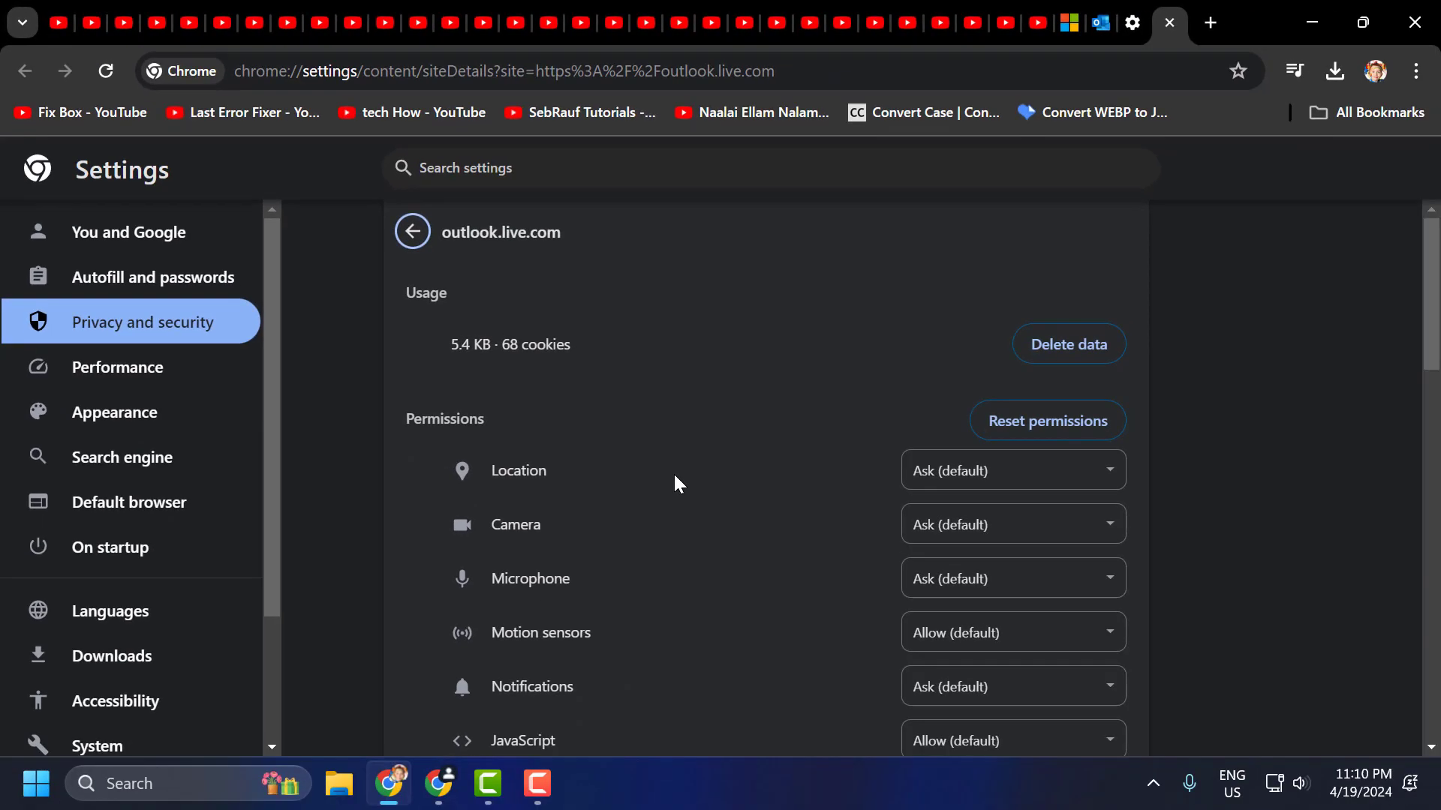
pyautogui.scroll(-5, 674, 477)
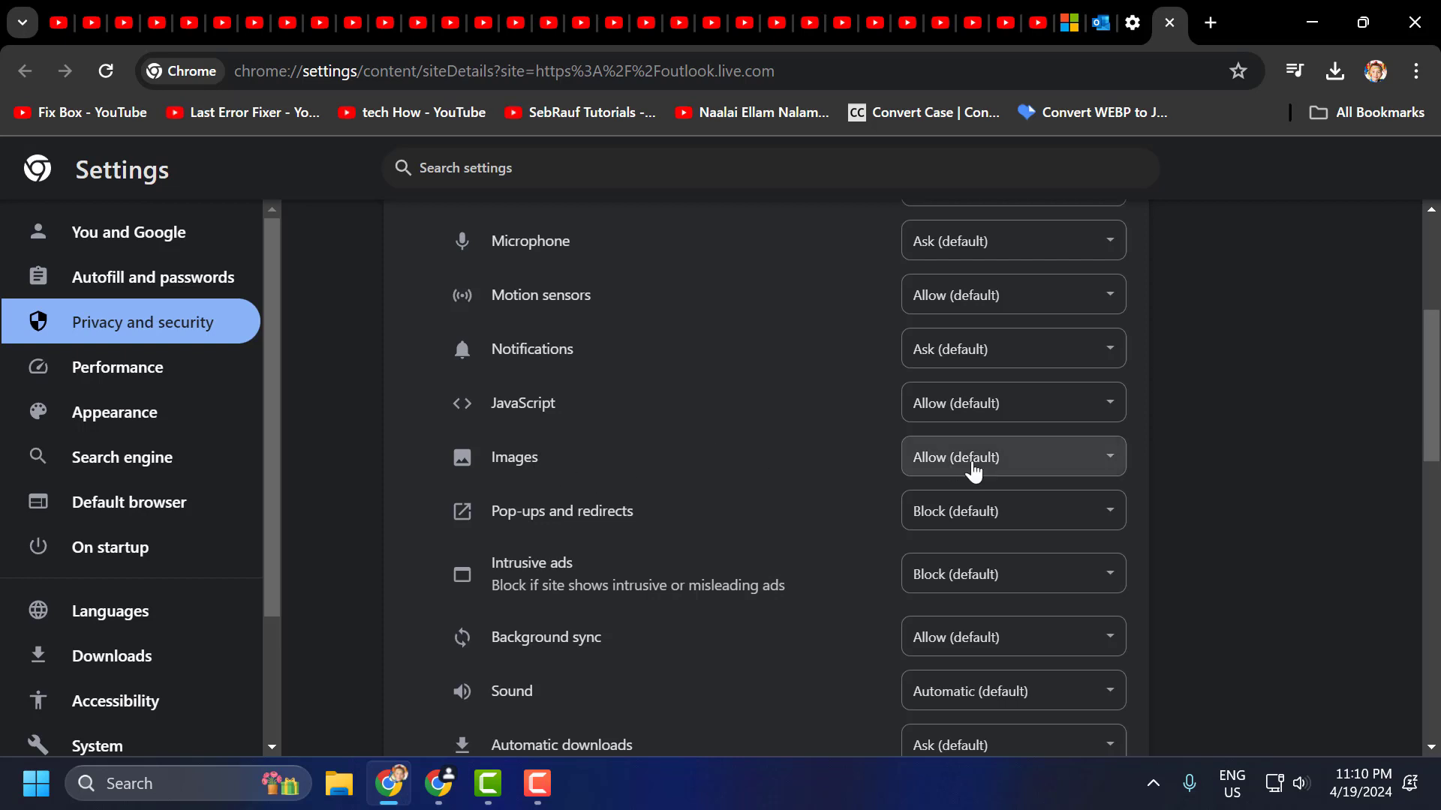
# Set both the Images and JavaScript permissions for outlook.live.com to Allow (default)
pyautogui.click(1051, 467)
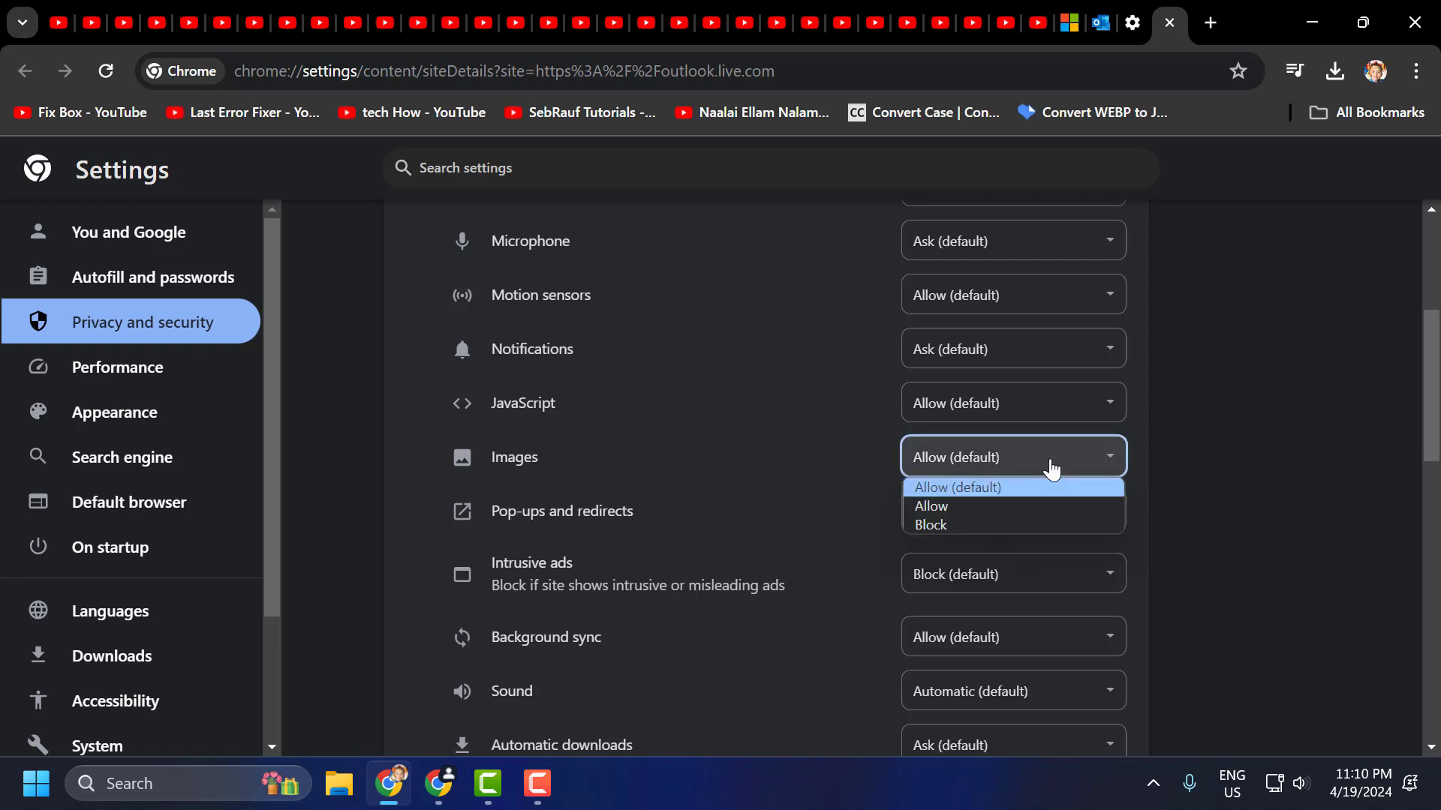
pyautogui.click(947, 487)
pyautogui.moveTo(484, 409); pyautogui.dragTo(601, 414)
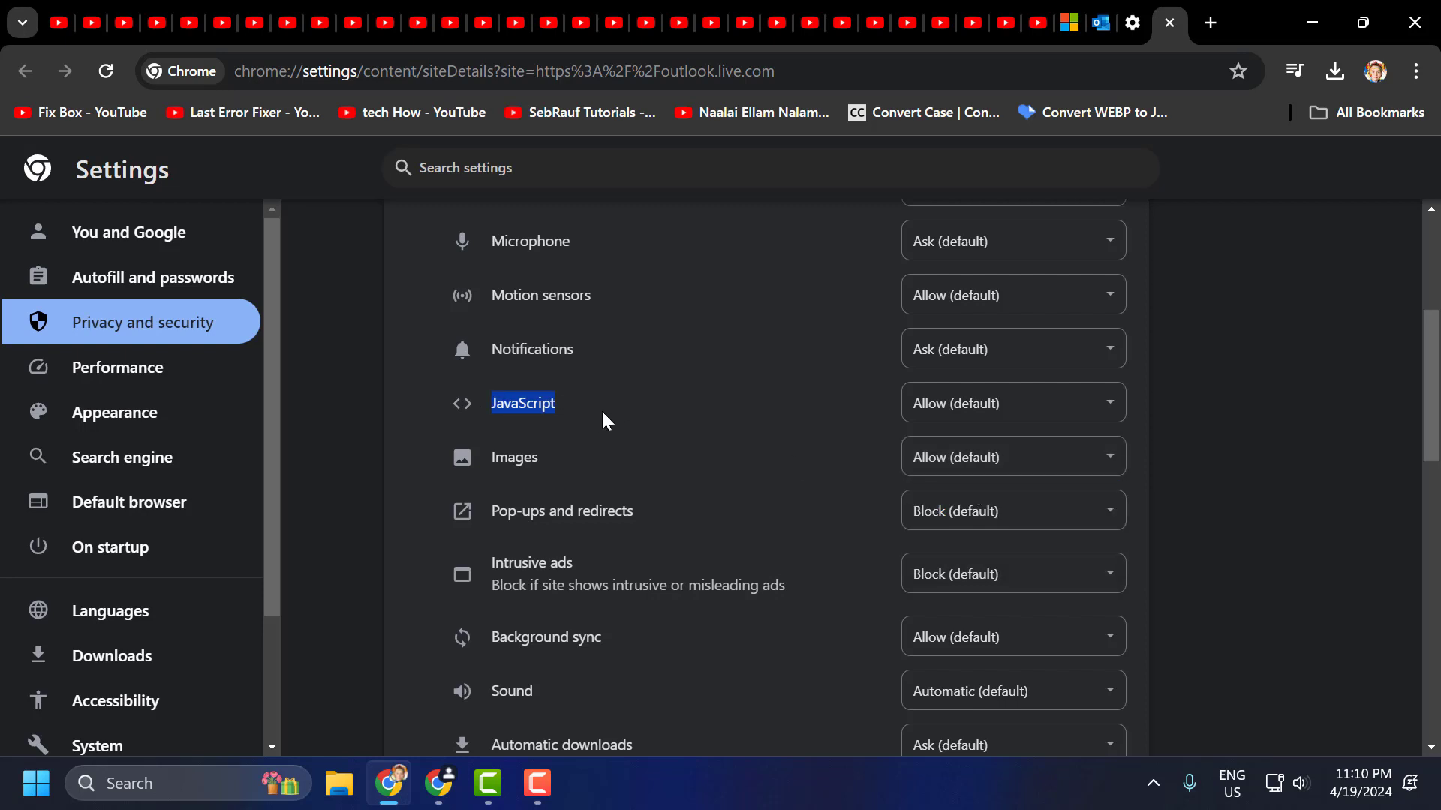
pyautogui.click(1010, 412)
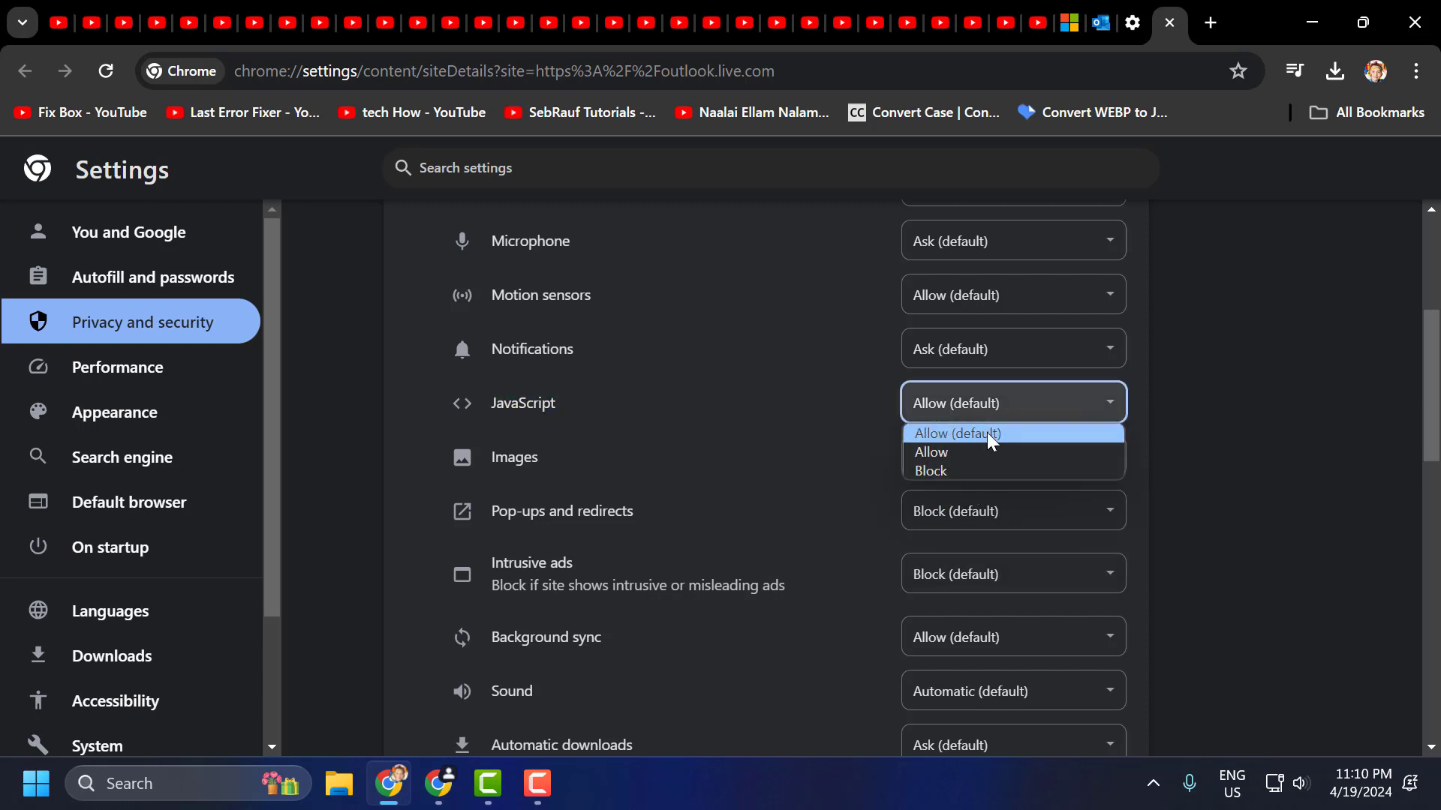
pyautogui.click(963, 434)
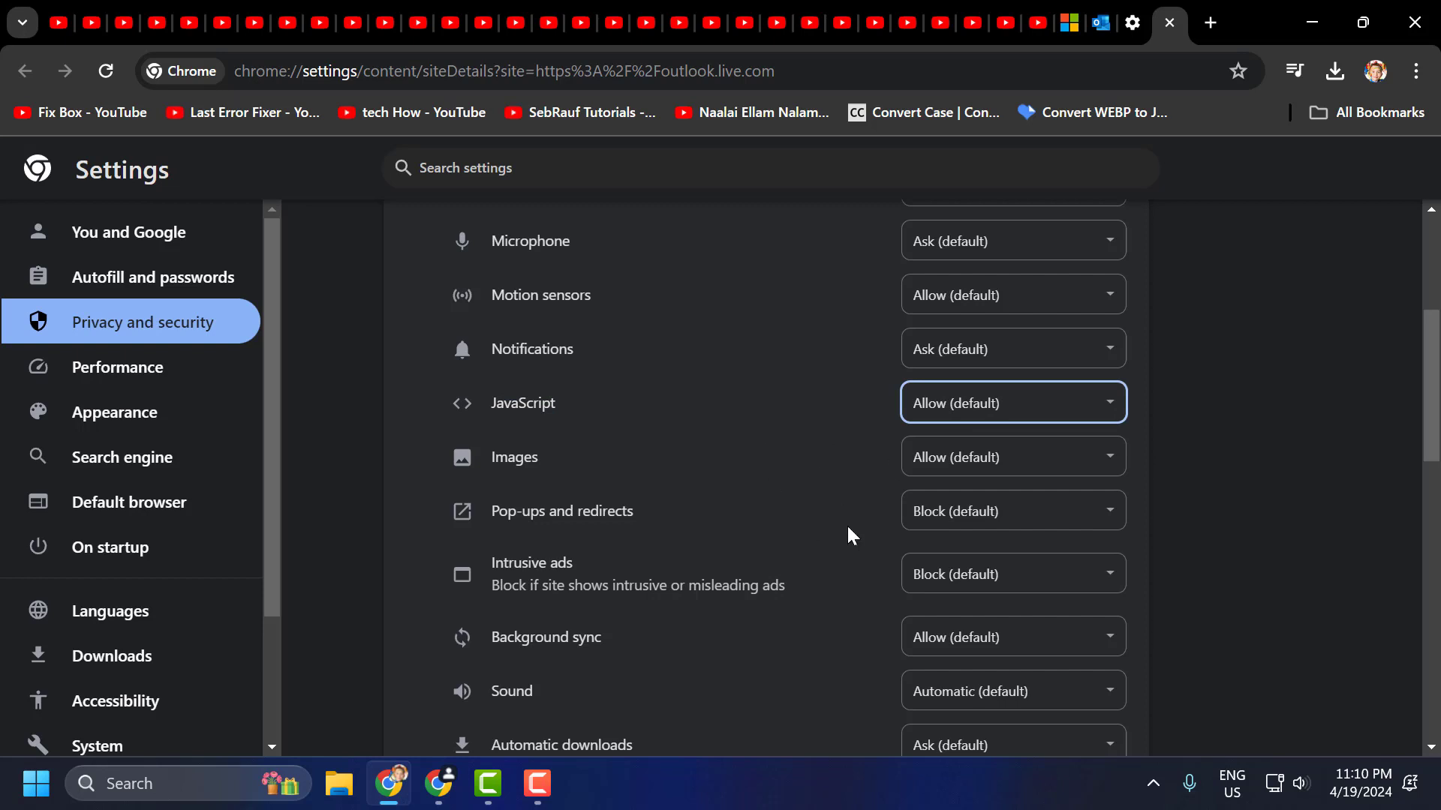
pyautogui.click(839, 429)
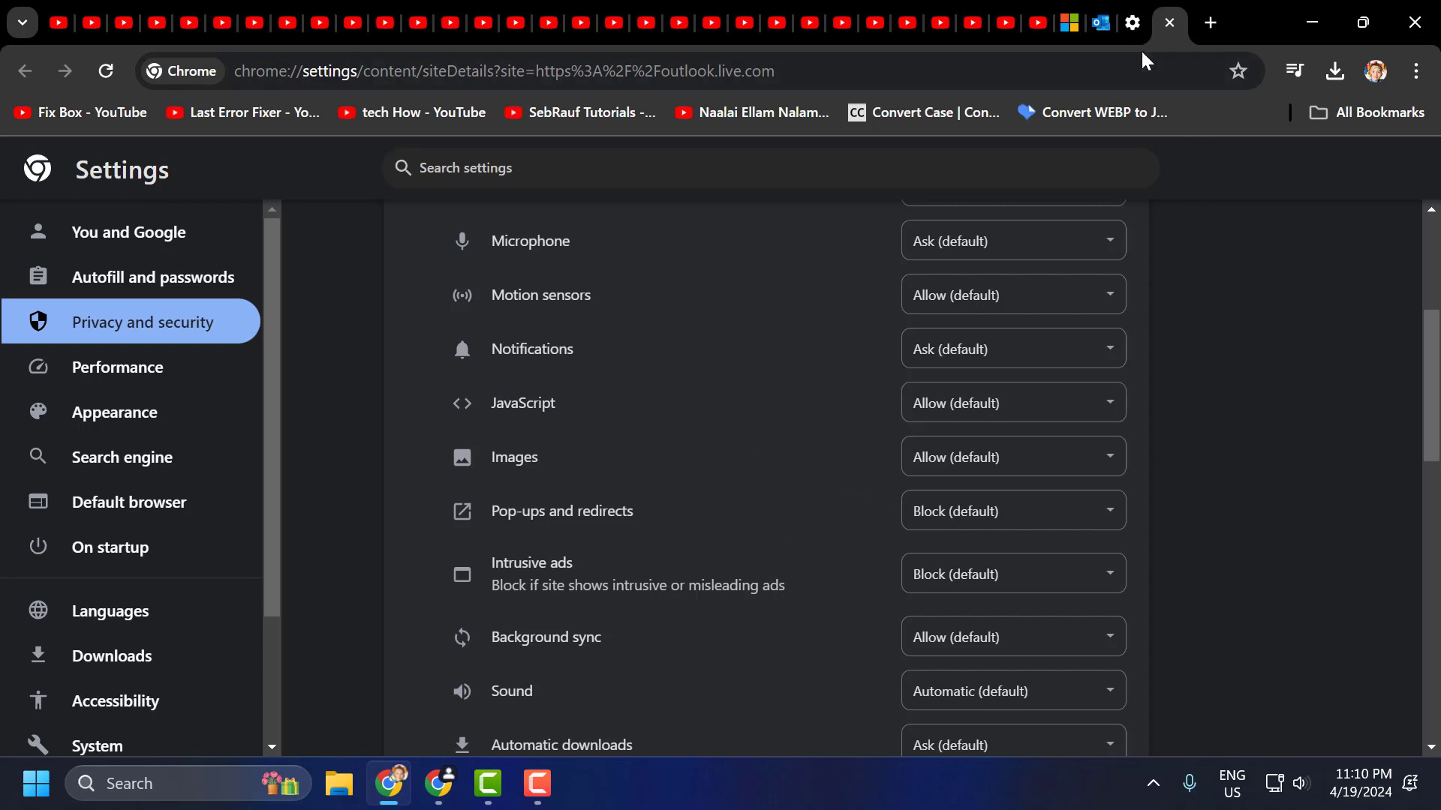
# Close the outlook.live.com site settings page and minimize the browser window
pyautogui.click(1169, 23)
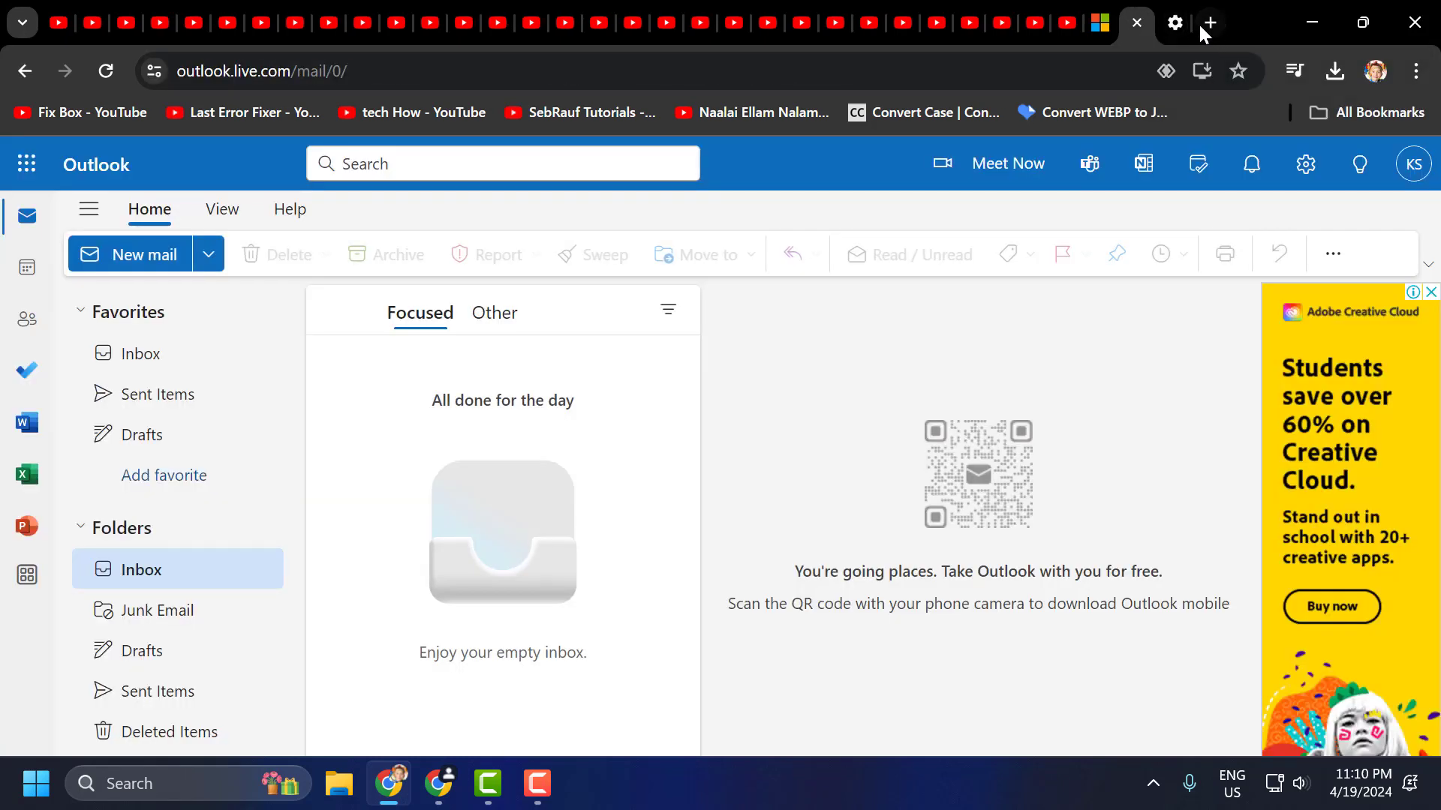
pyautogui.click(1208, 22)
pyautogui.click(1312, 23)
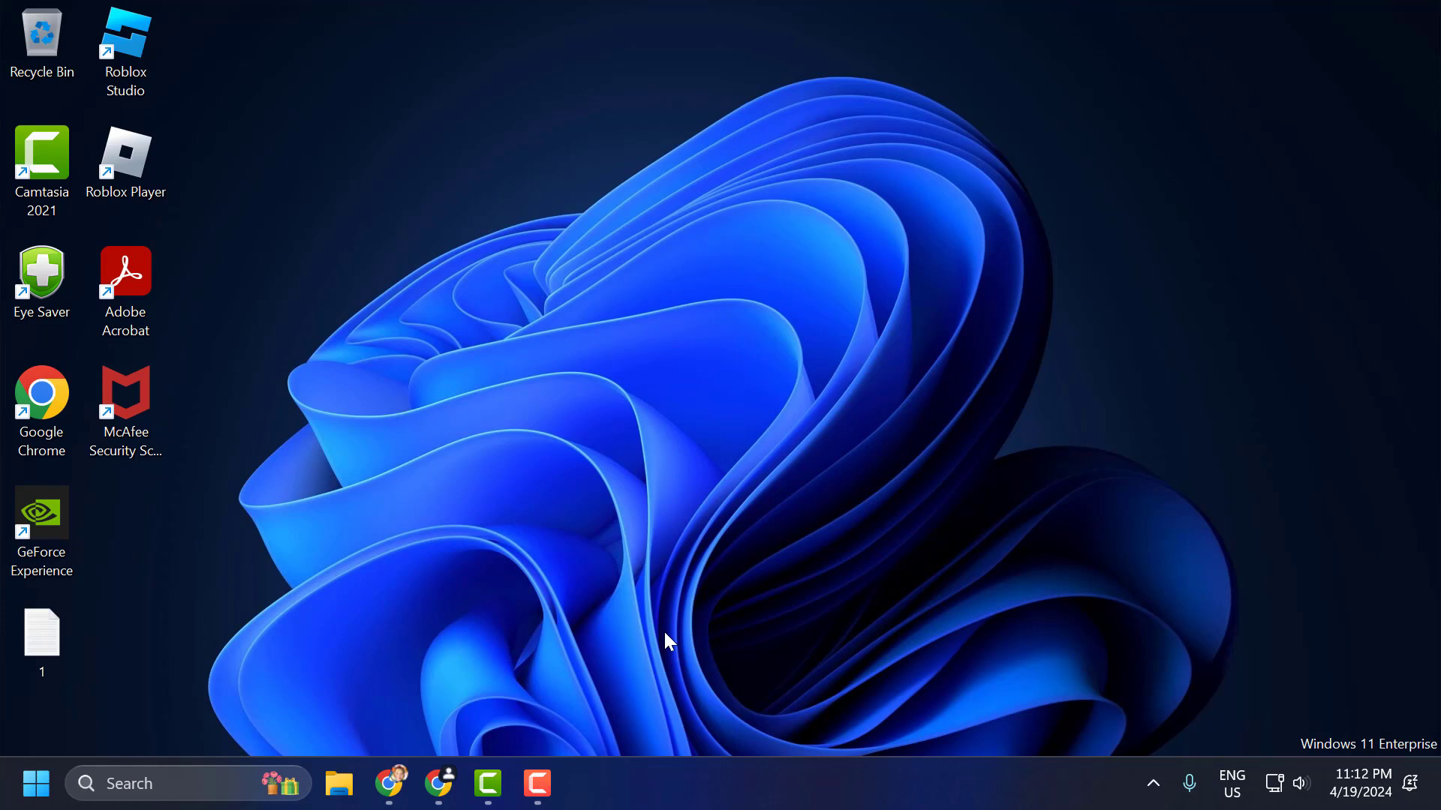
# Search Windows for "acrobat" and open the Adobe Acrobat app
pyautogui.click(181, 781)
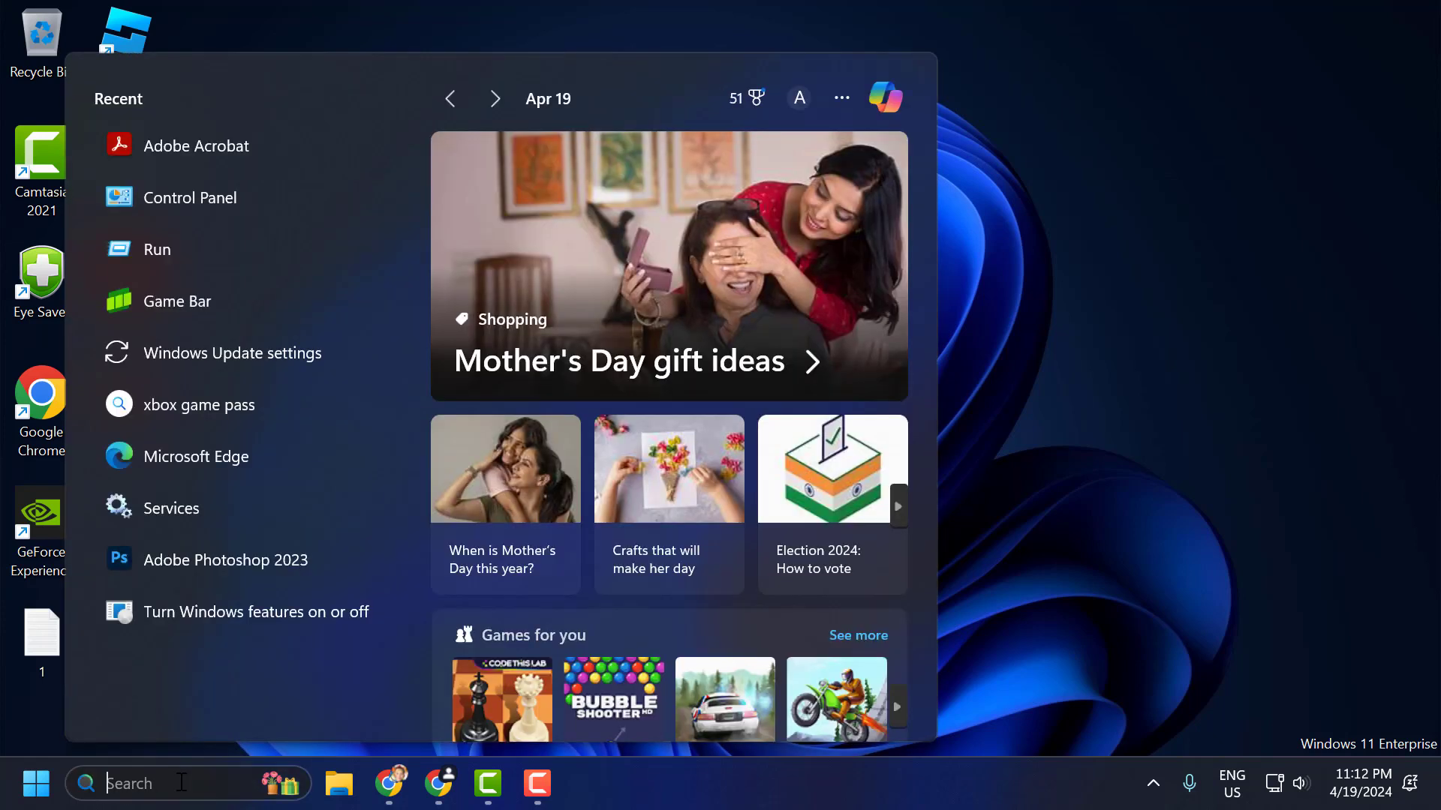
pyautogui.write('acrob')
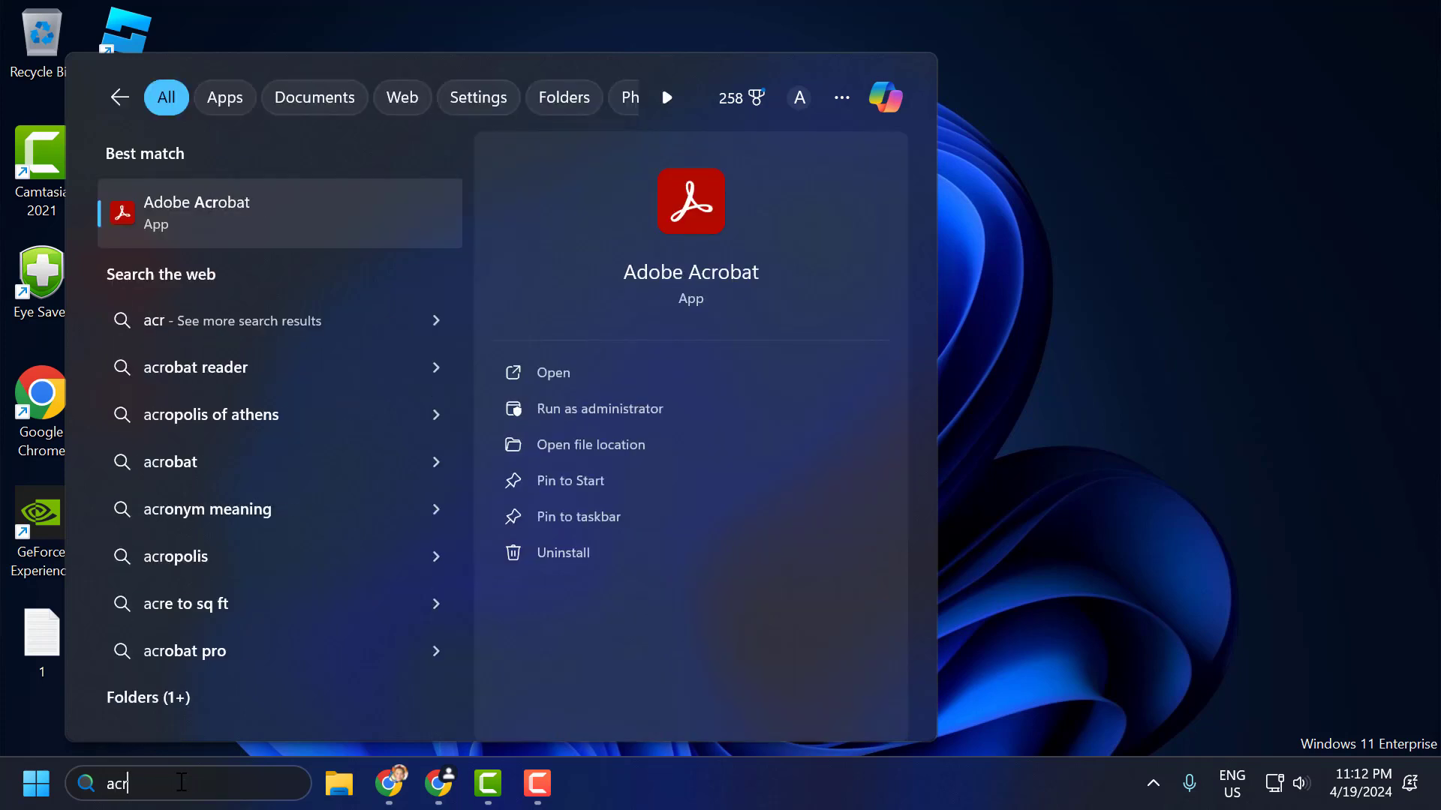
pyautogui.write('at')
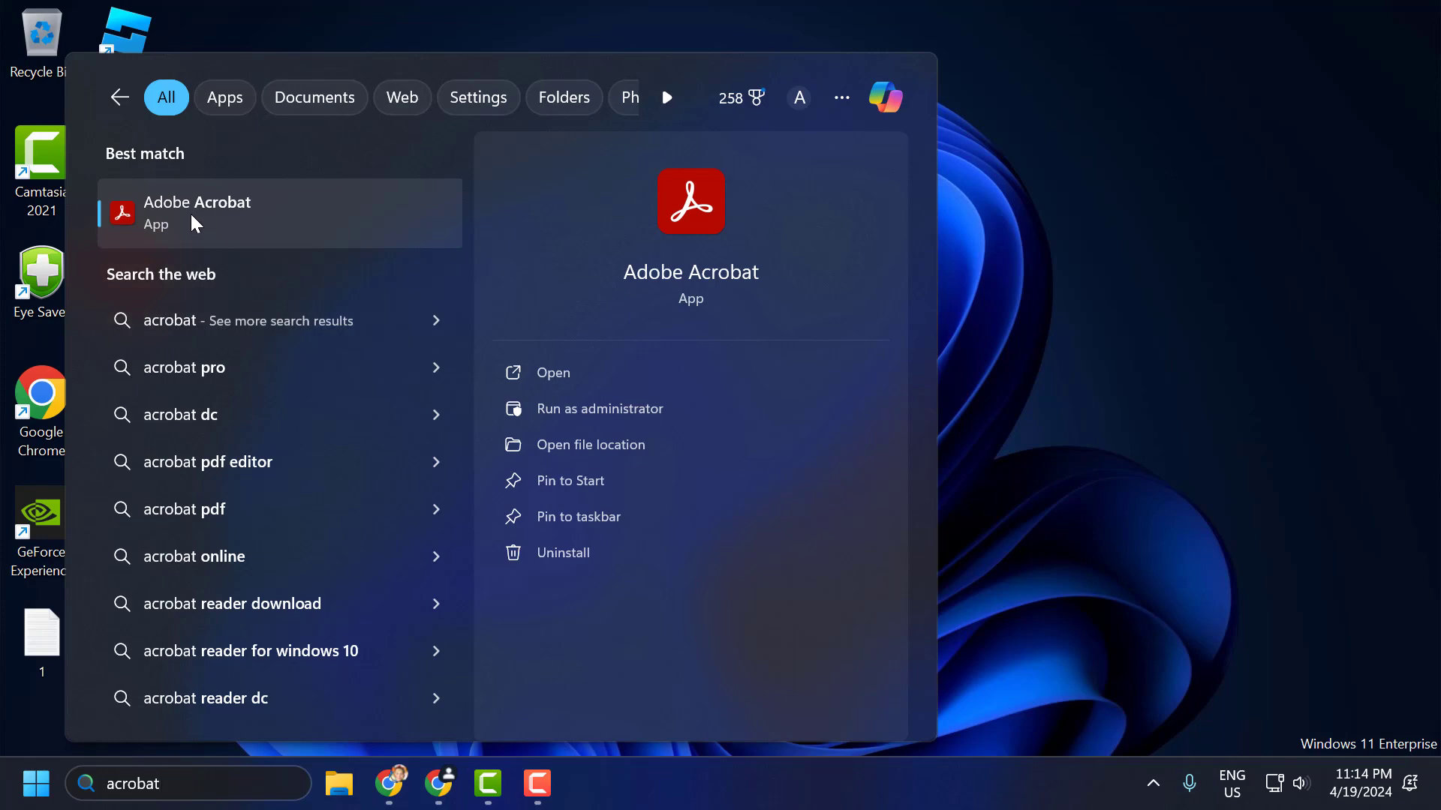
pyautogui.click(282, 222)
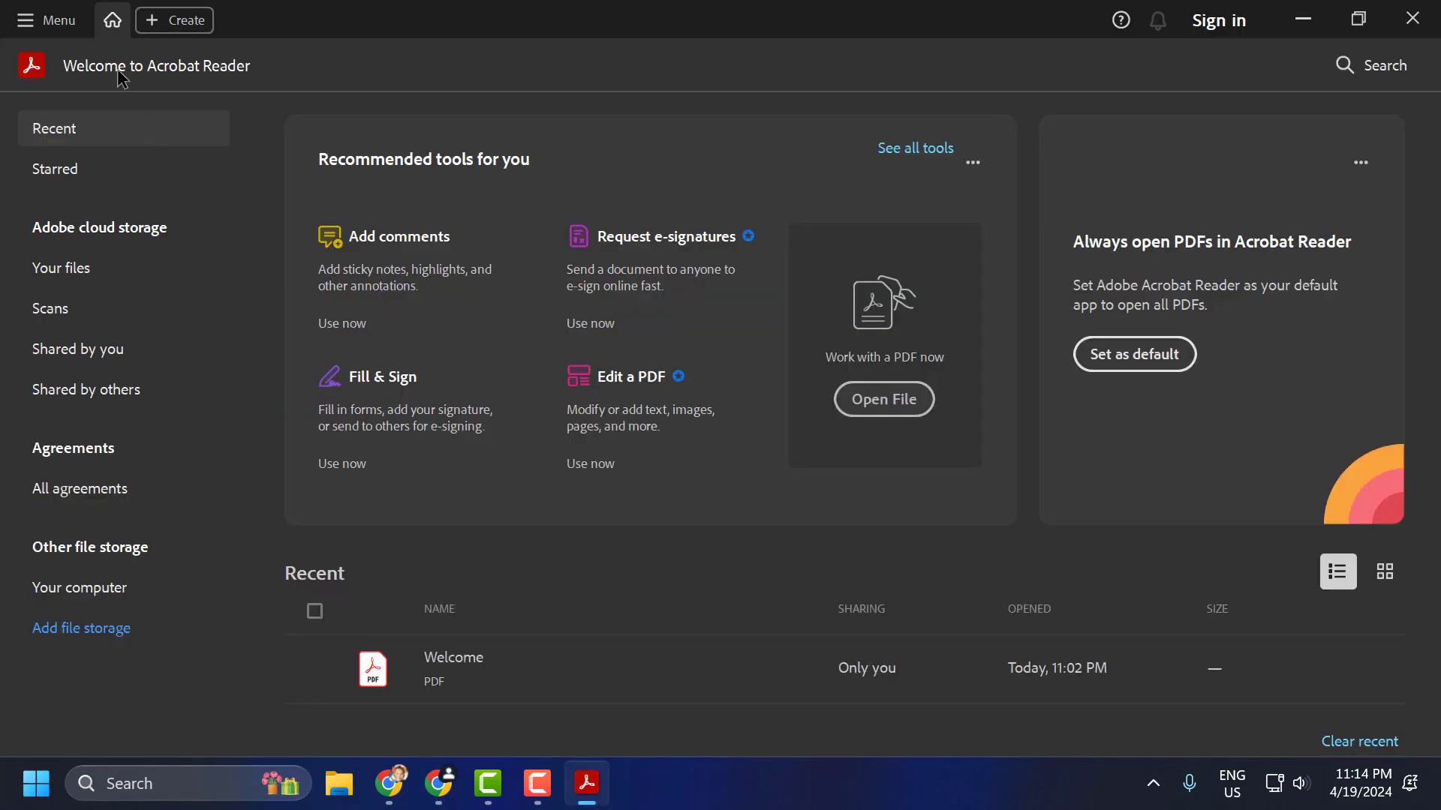
# Start Acrobat Reader's Repair installation, confirm it, dismiss the dialog that follows, and minimize Acrobat Reader
pyautogui.click(43, 24)
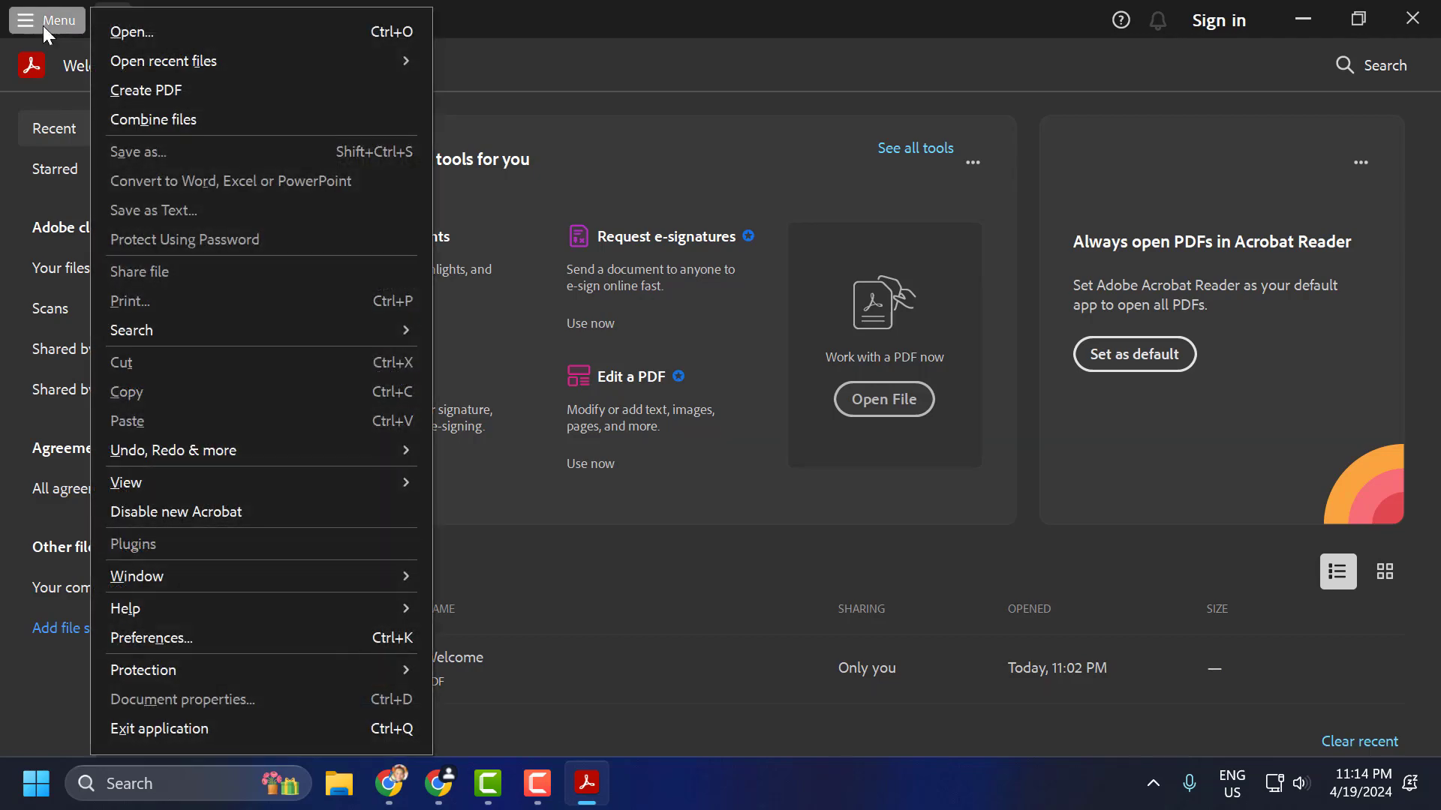
pyautogui.moveTo(160, 613)
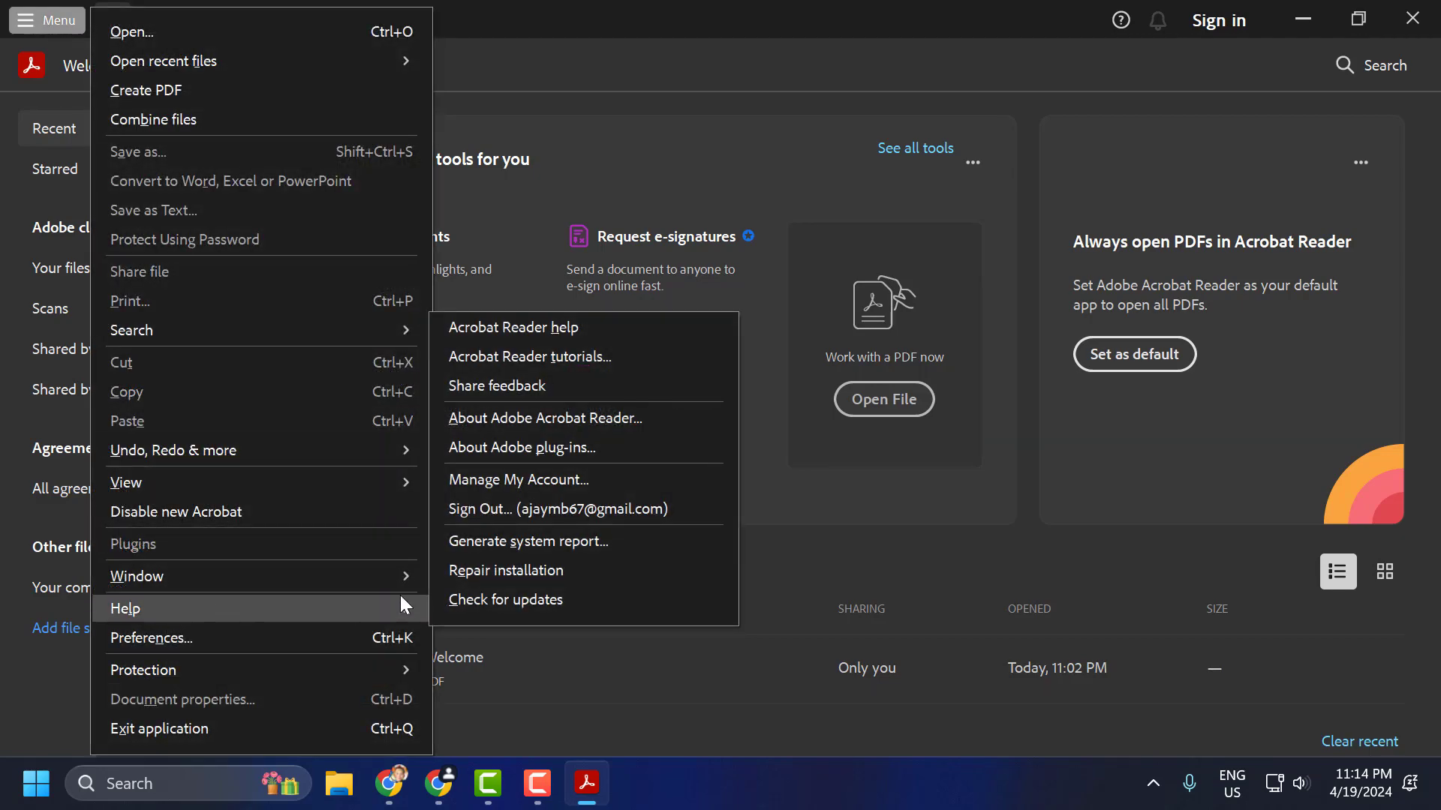
pyautogui.click(543, 573)
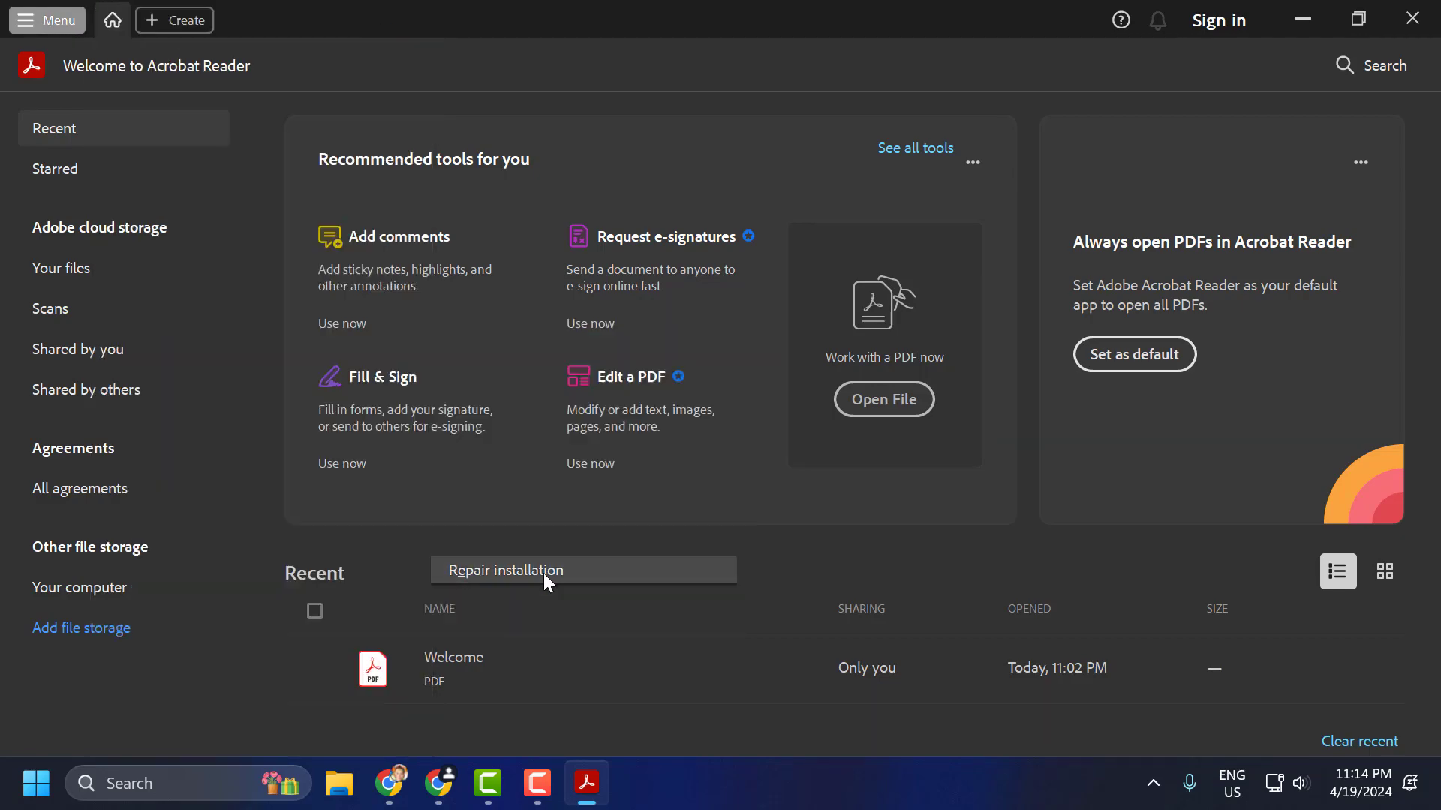
pyautogui.click(736, 462)
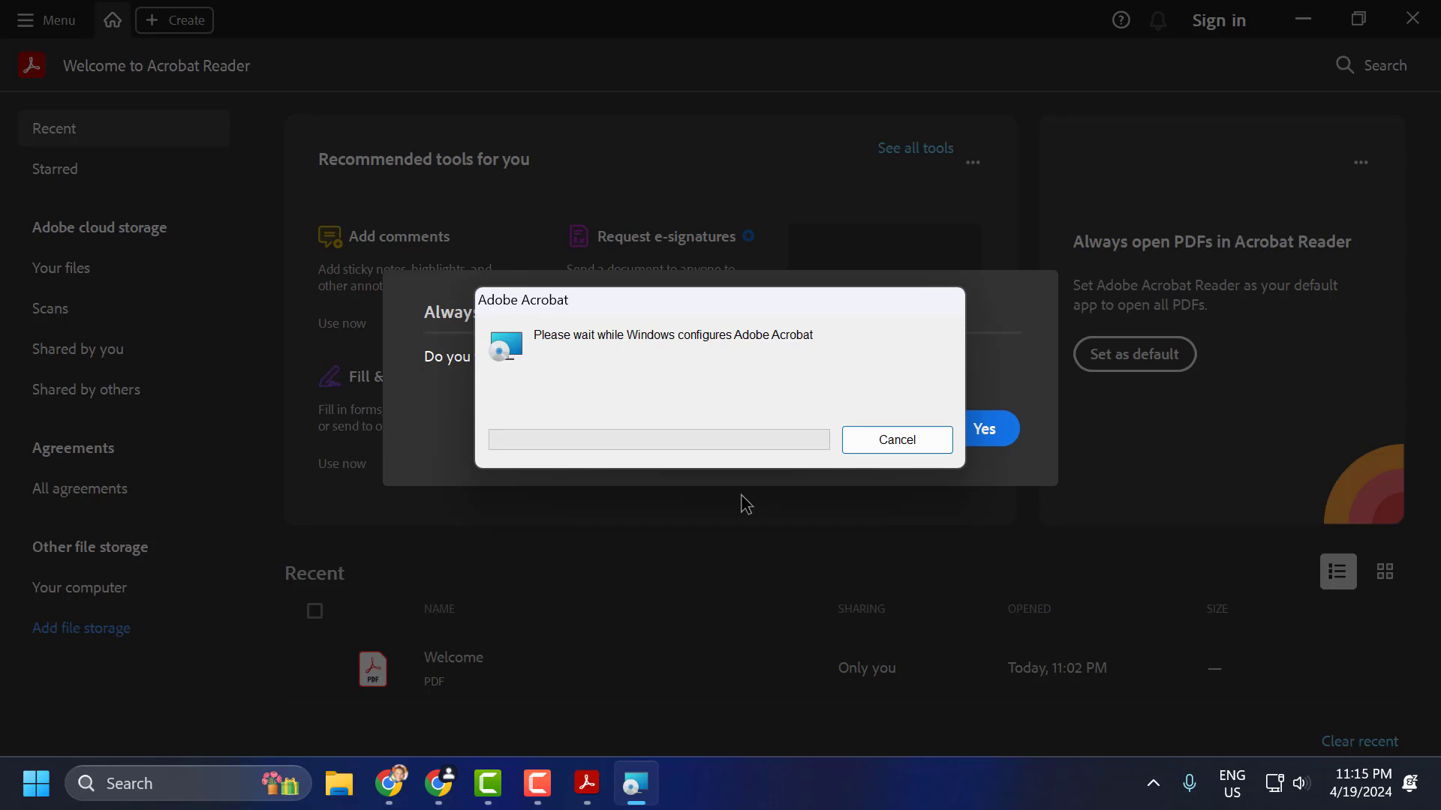
pyautogui.click(904, 436)
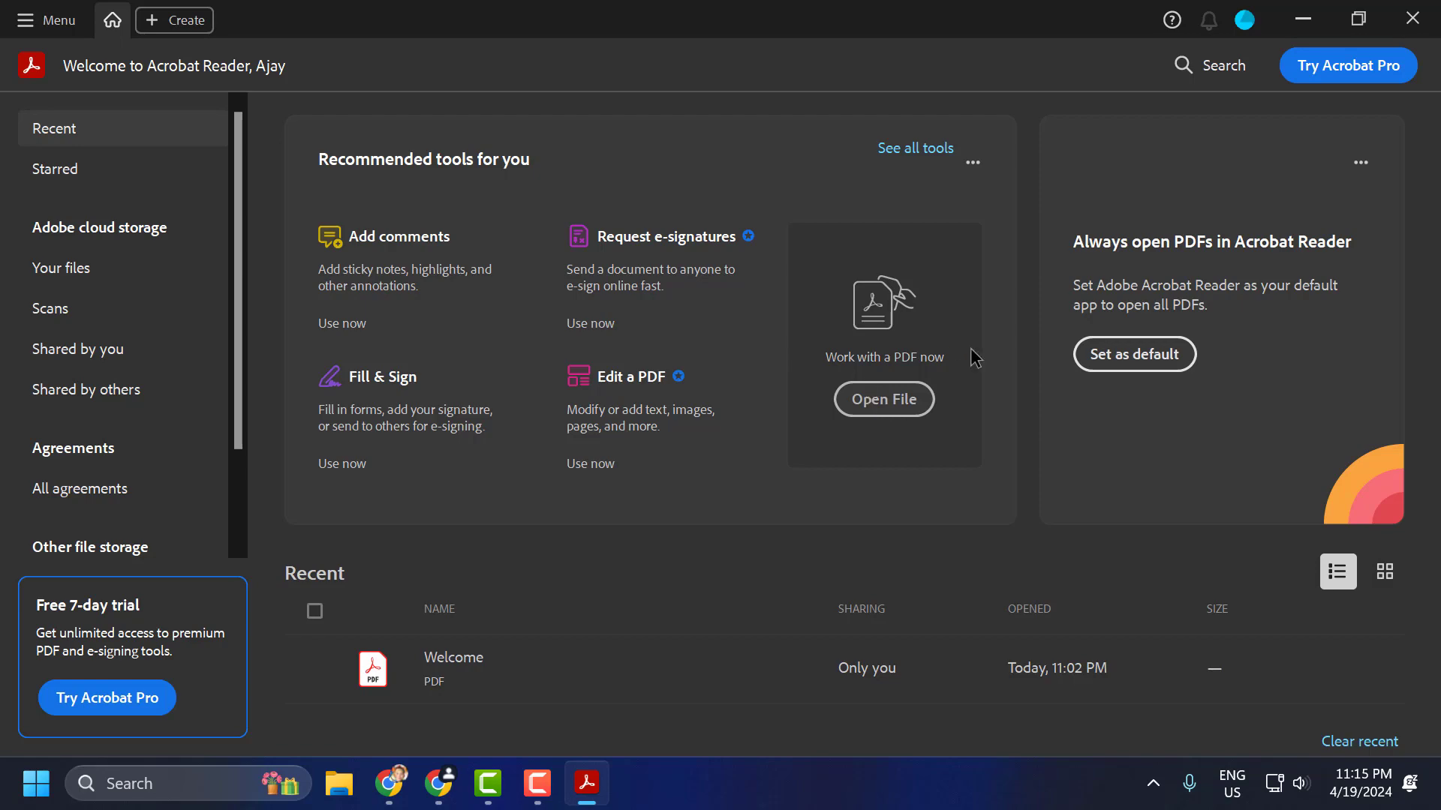
pyautogui.click(1332, 17)
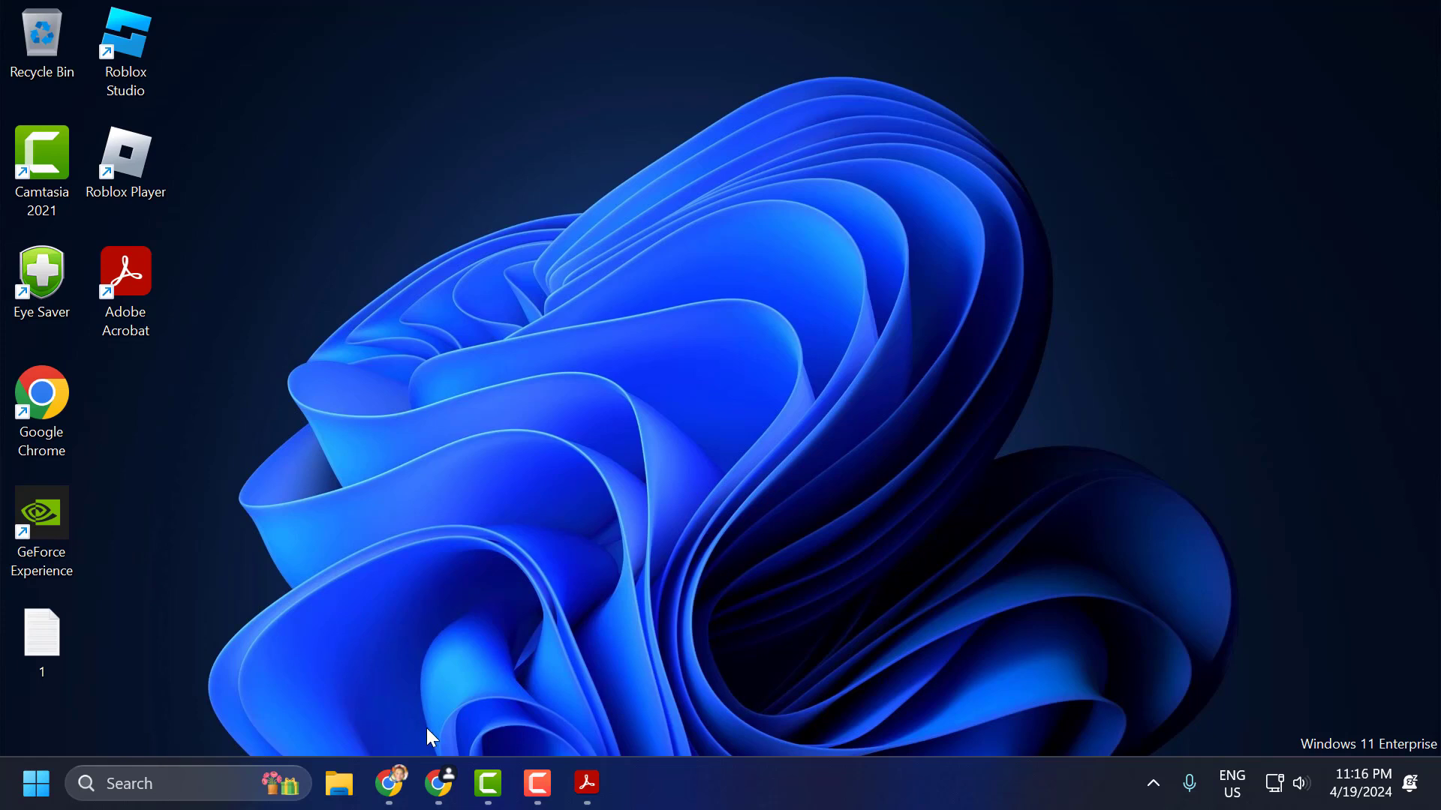
# Switch to the other Chrome window and view the Firefox, Opera and Brave pages as alternative browsers
pyautogui.click(440, 781)
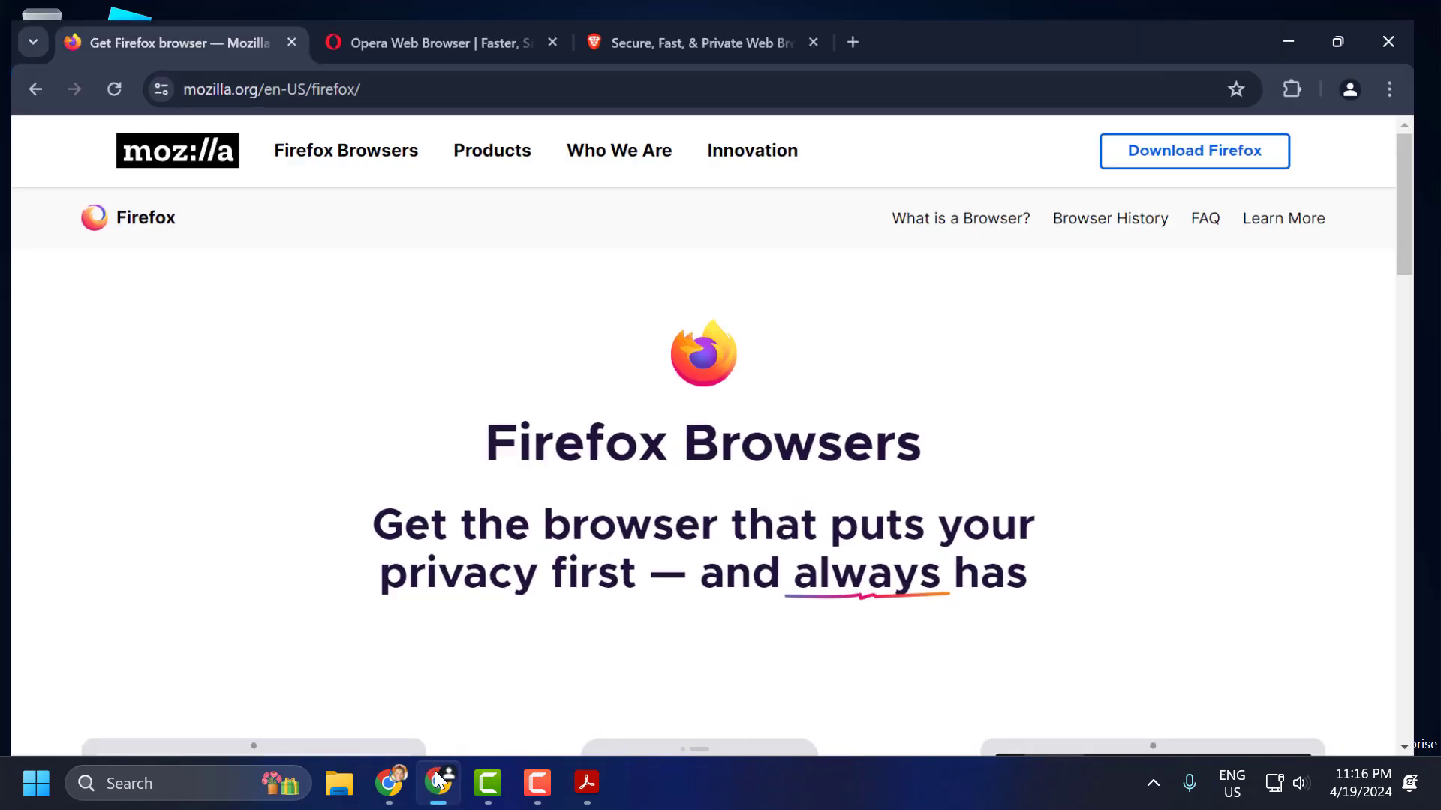
pyautogui.click(400, 6)
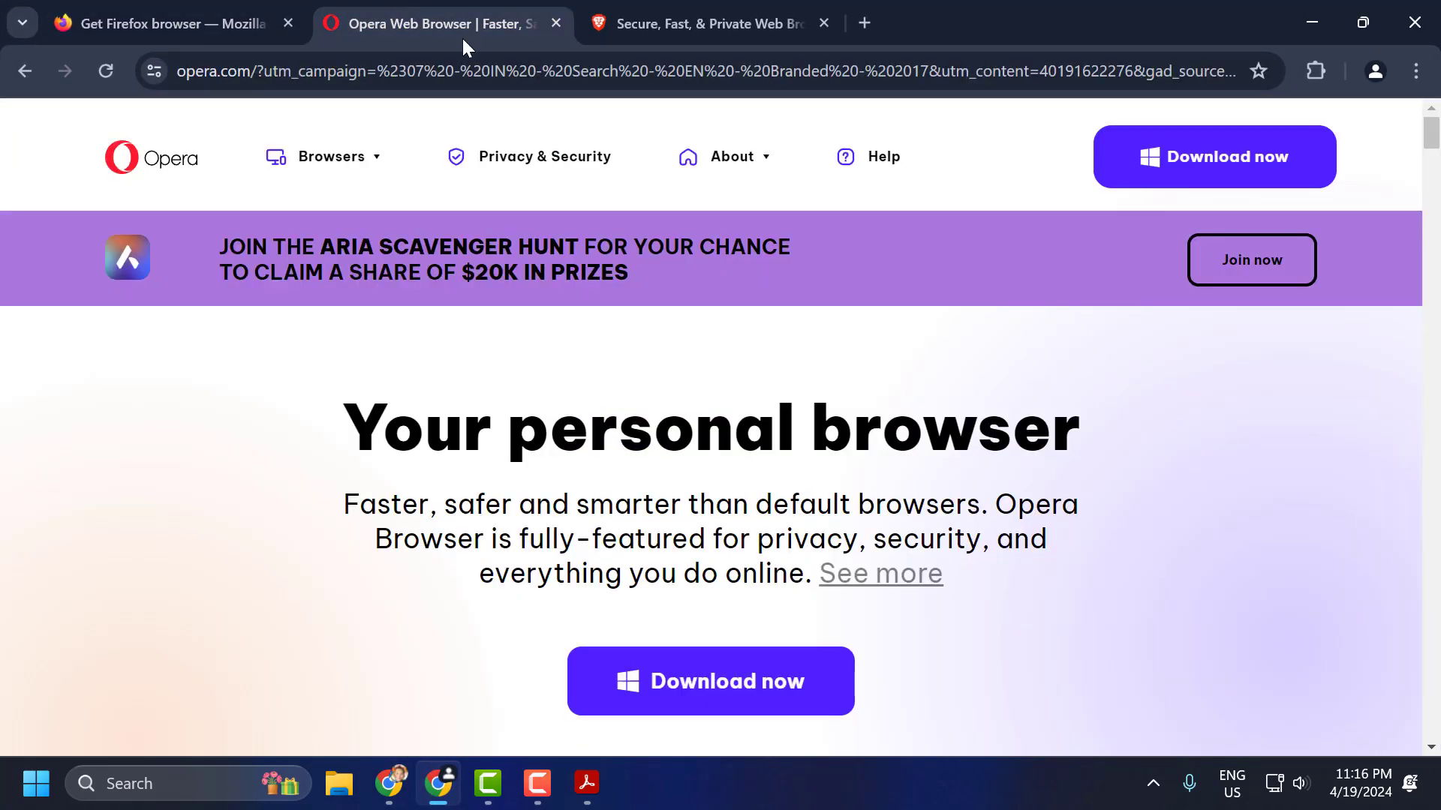
pyautogui.click(758, 16)
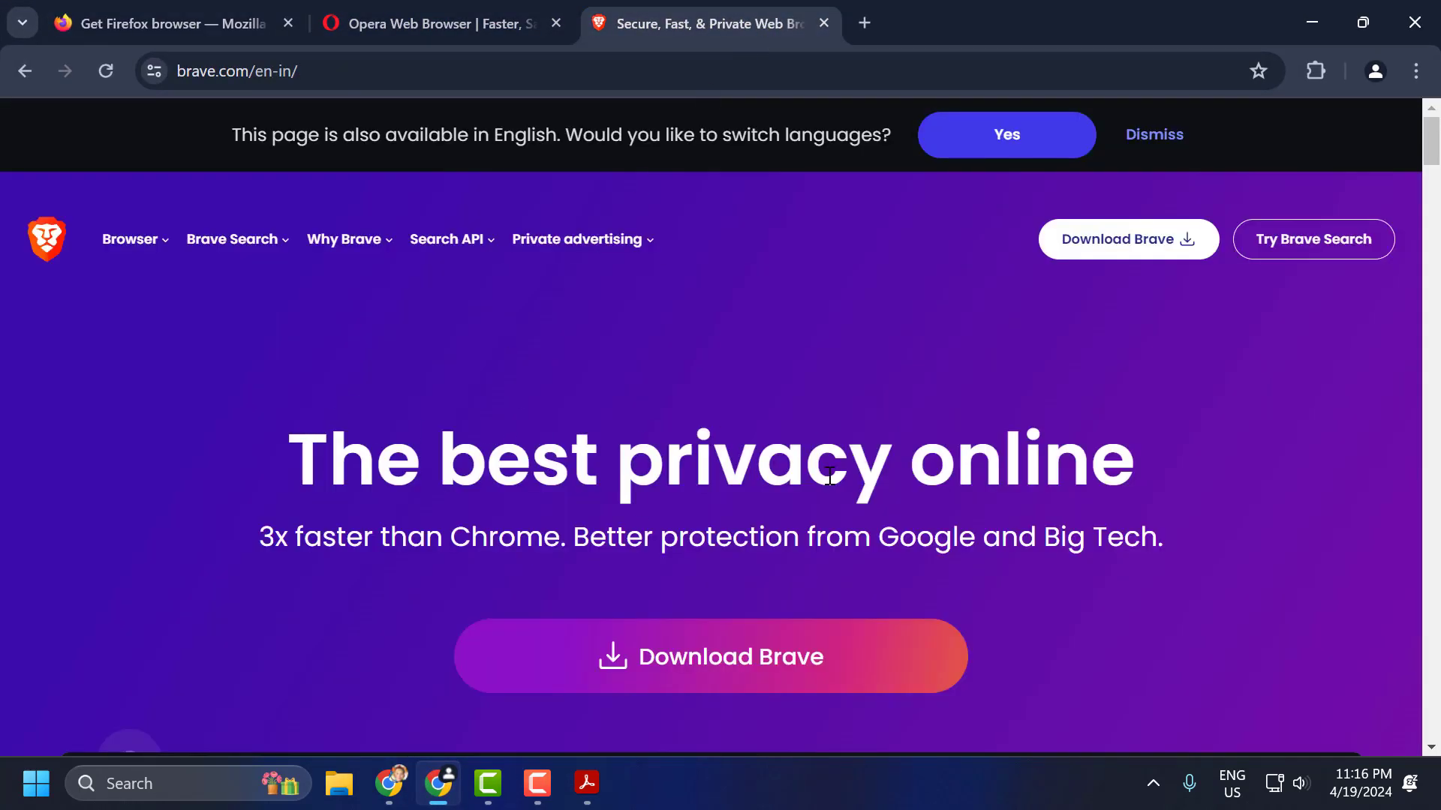